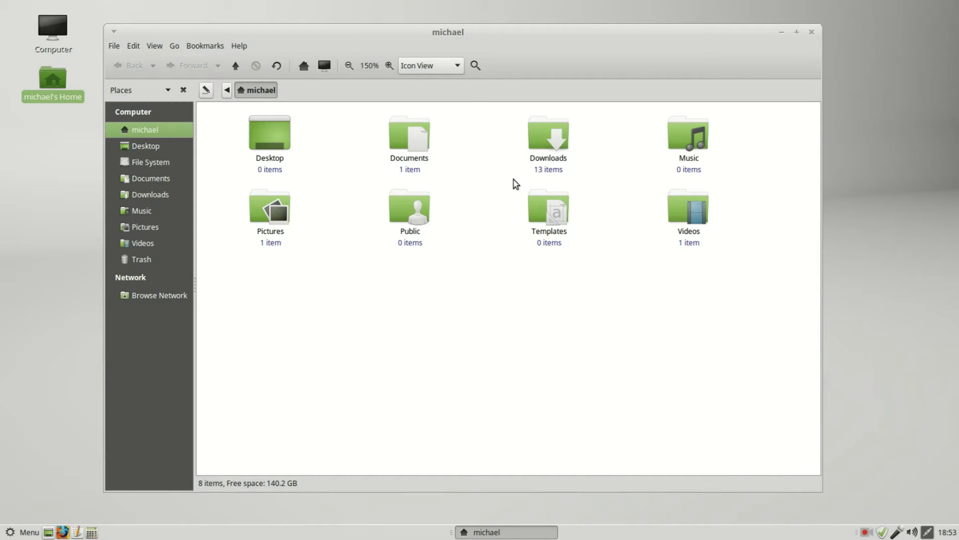
# - Open the Downloads folder from the home folder to list its 13 files
pyautogui.doubleClick(546, 145)
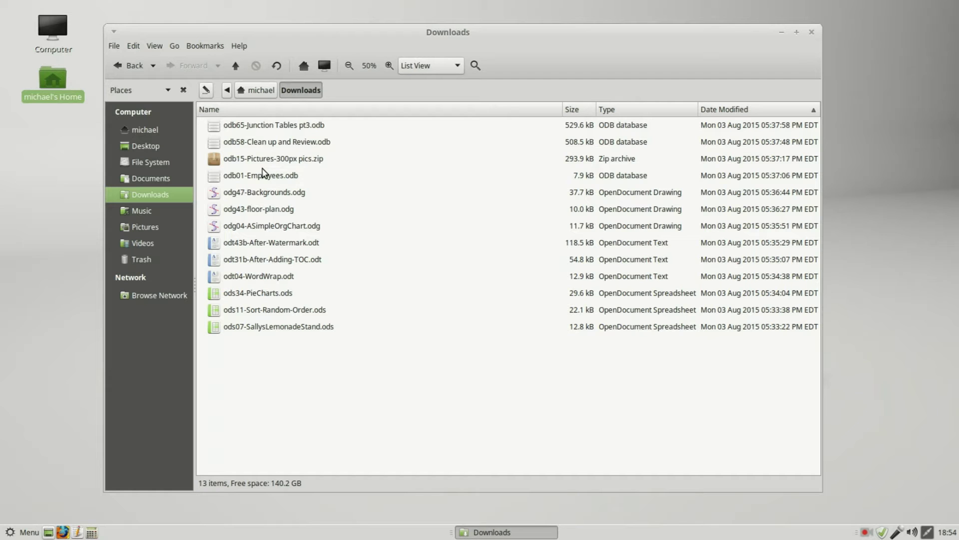
pyautogui.click(145, 225)
pyautogui.doubleClick(246, 128)
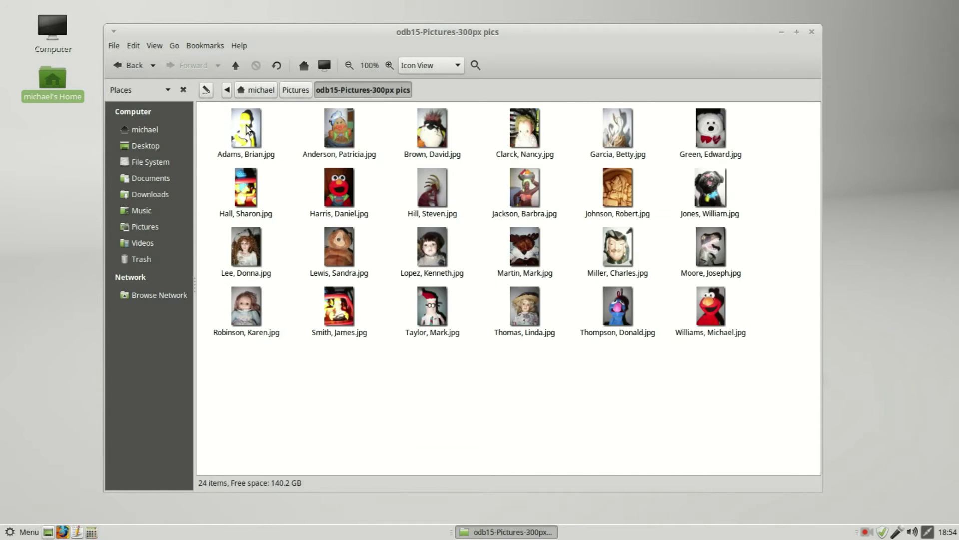
pyautogui.click(151, 195)
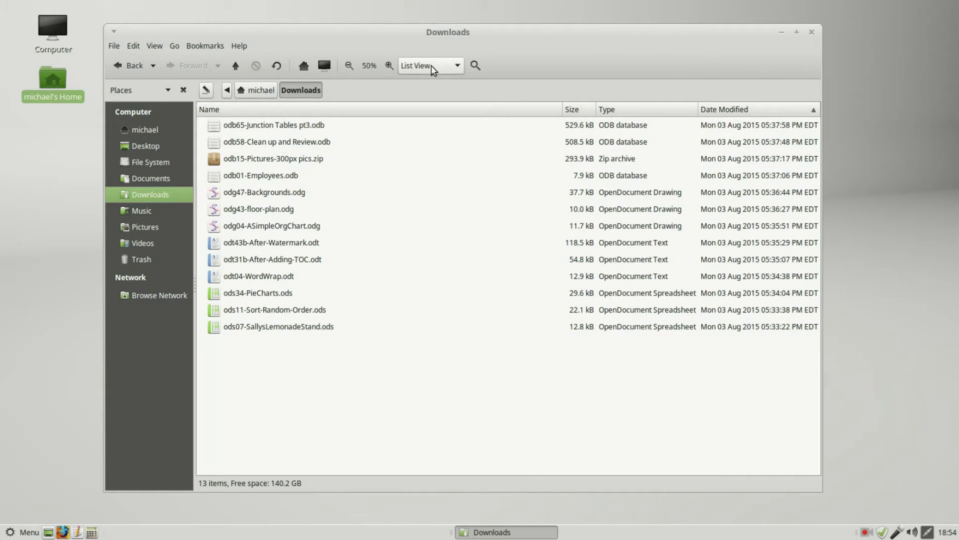
pyautogui.click(447, 68)
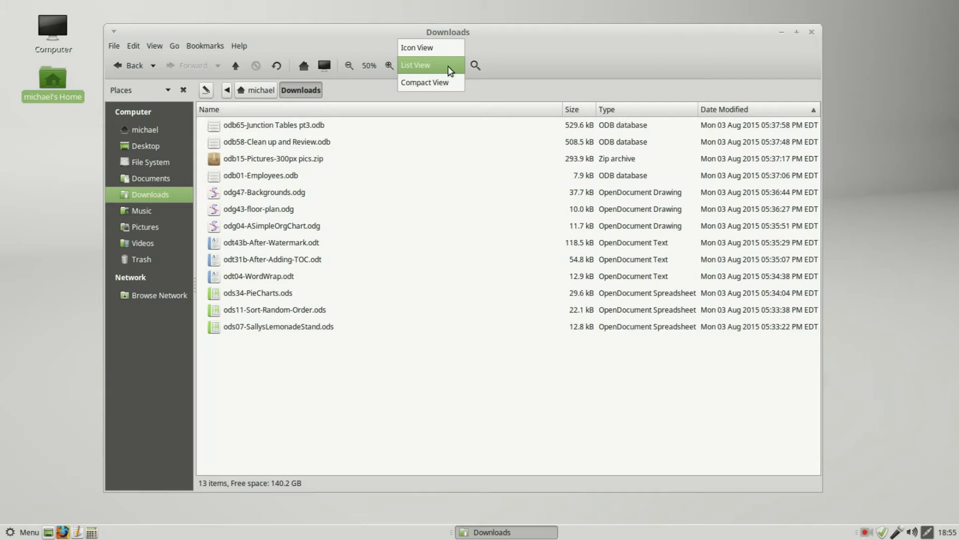
pyautogui.click(446, 50)
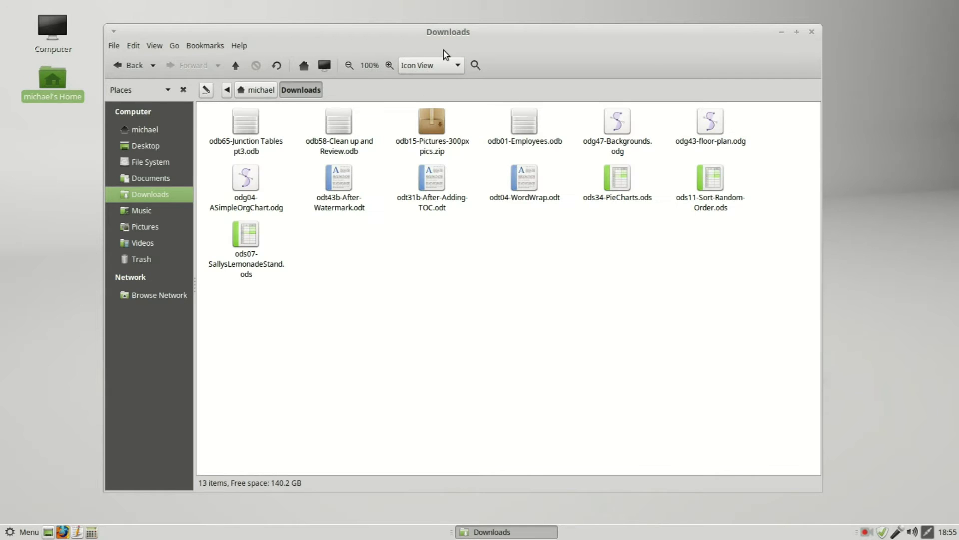
pyautogui.click(450, 62)
pyautogui.click(438, 80)
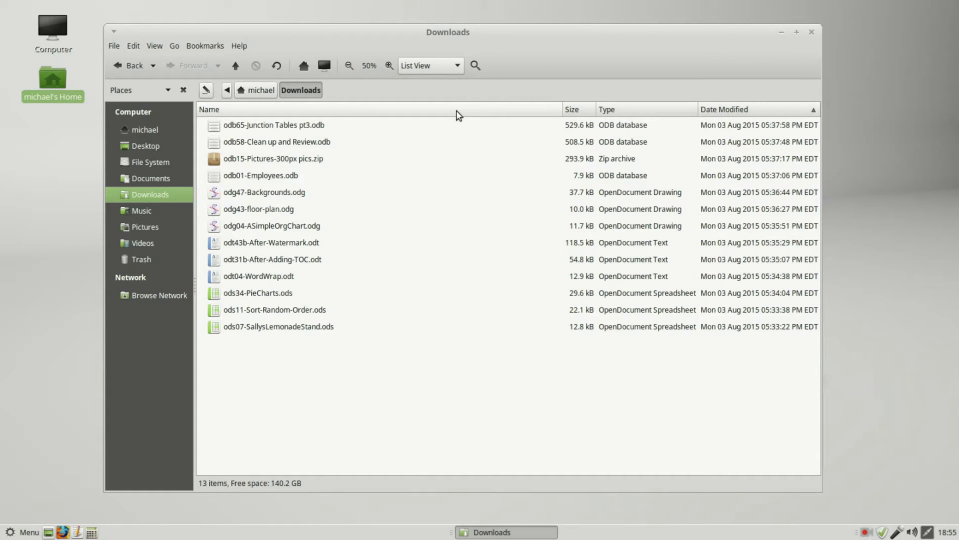
# - Try the Name, Size and Type sorts, ending sorted by Date Modified, oldest first
pyautogui.click(429, 109)
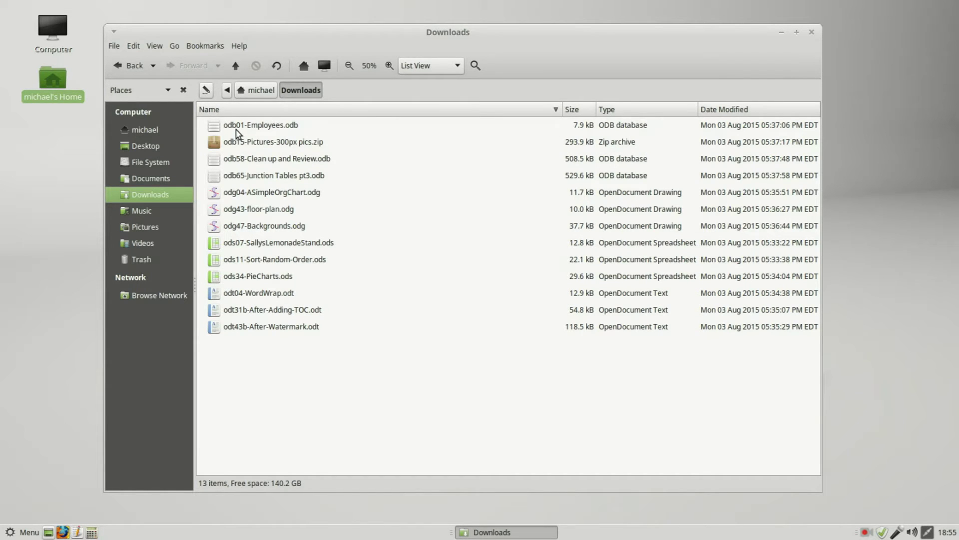
pyautogui.click(372, 111)
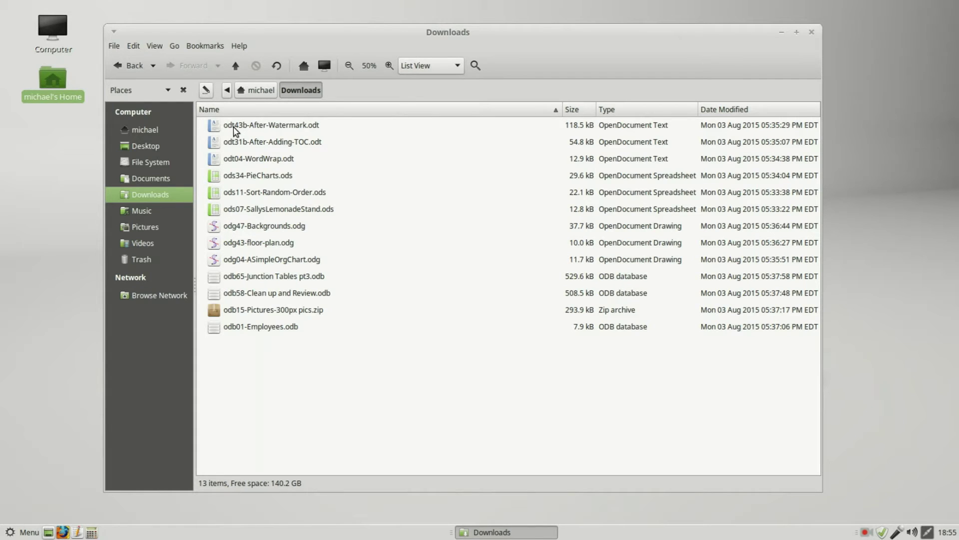
pyautogui.click(583, 110)
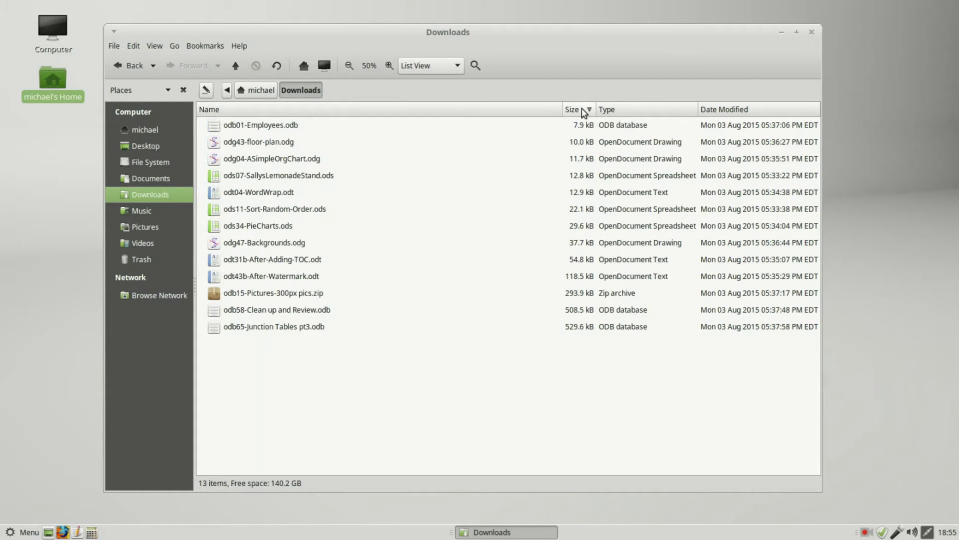
pyautogui.click(655, 111)
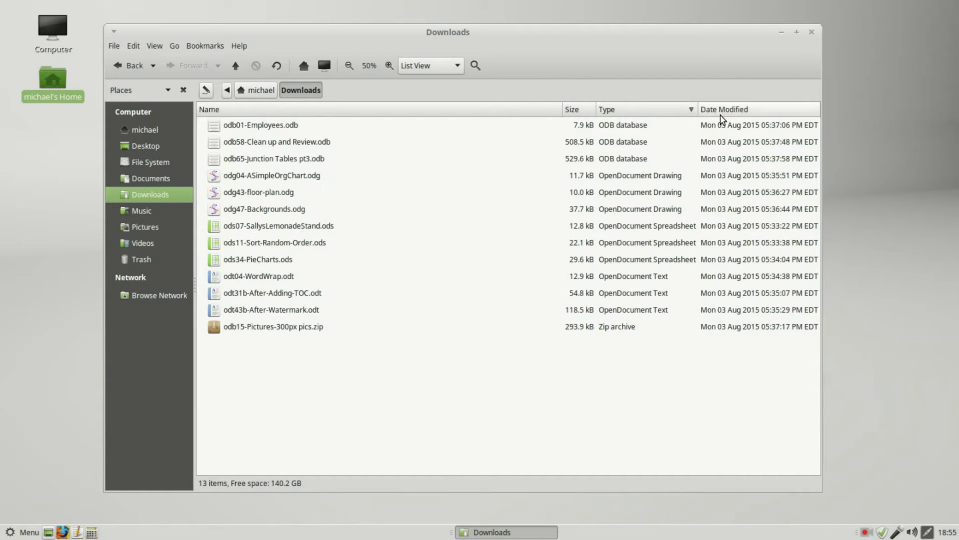
pyautogui.click(747, 111)
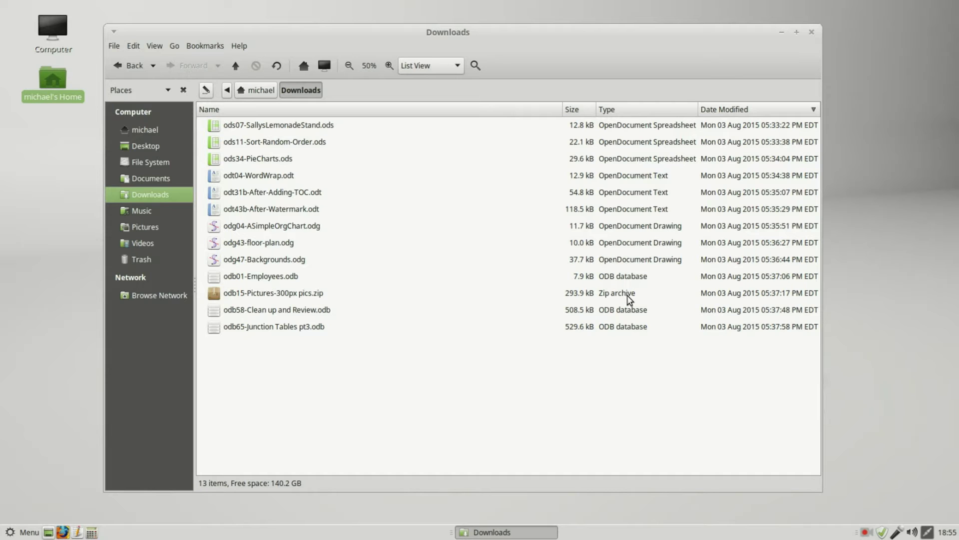
# - Switch Downloads to Icon View with items arranged manually
pyautogui.click(459, 68)
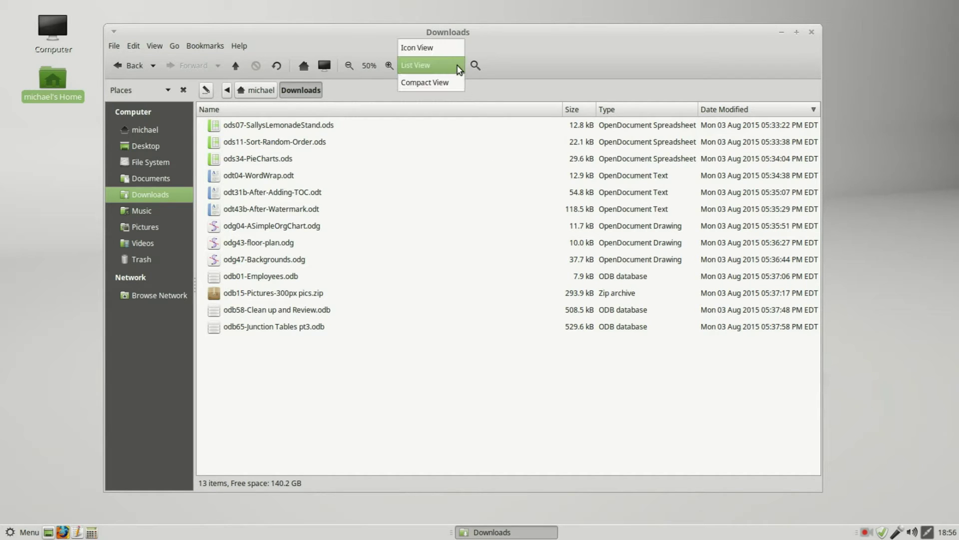
pyautogui.click(429, 50)
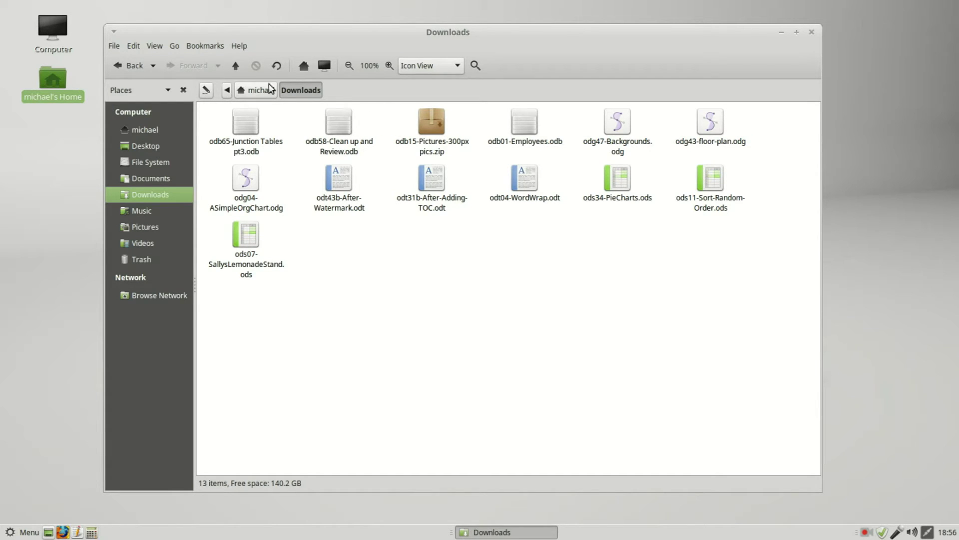
pyautogui.click(157, 47)
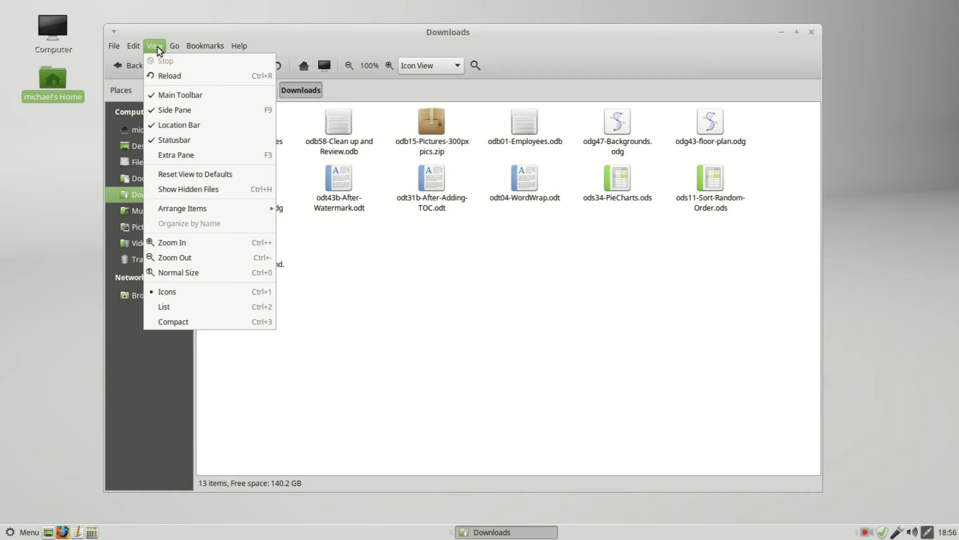
pyautogui.moveTo(205, 210)
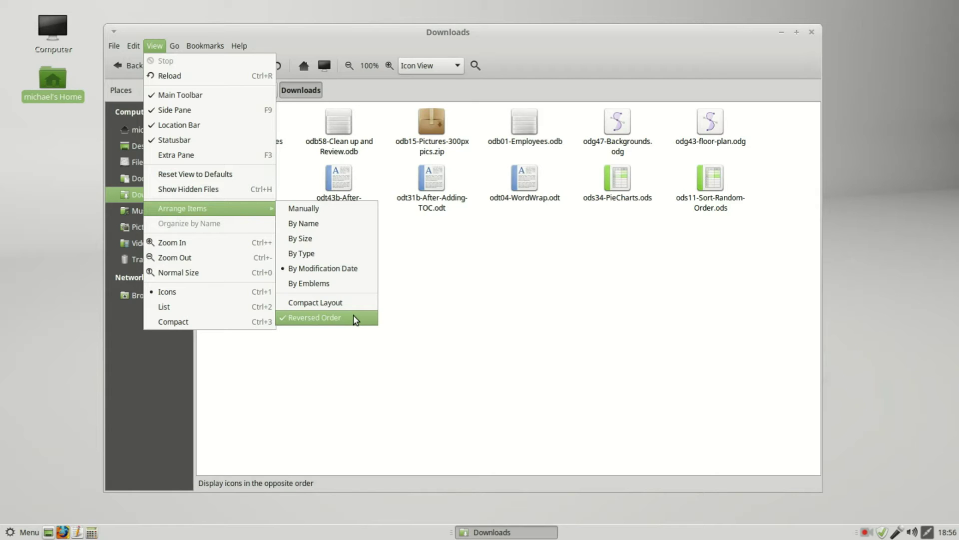
pyautogui.click(327, 212)
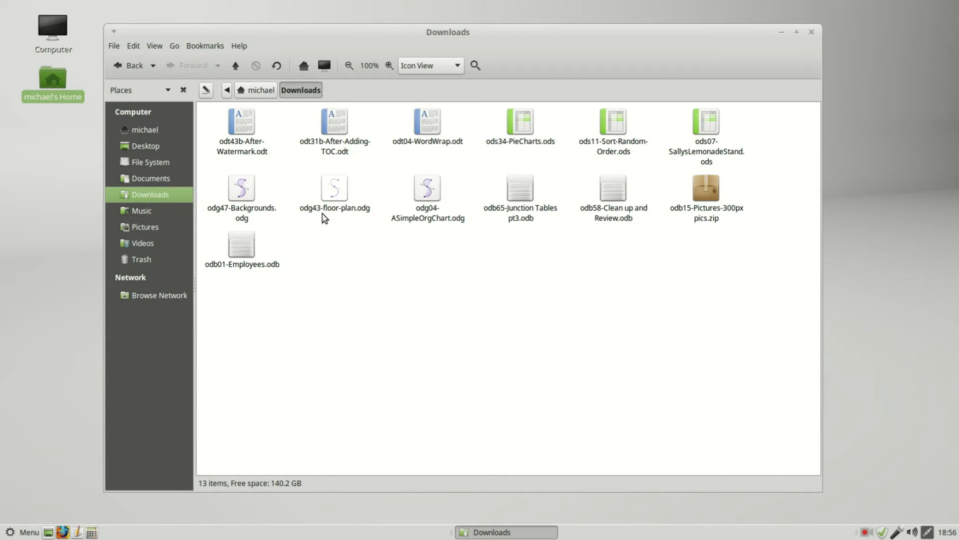
# - Drag icons into type clusters: drawings bottom-left, databases lower right, zip centred, spreadsheets and text on top
pyautogui.moveTo(244, 242); pyautogui.dragTo(711, 388)
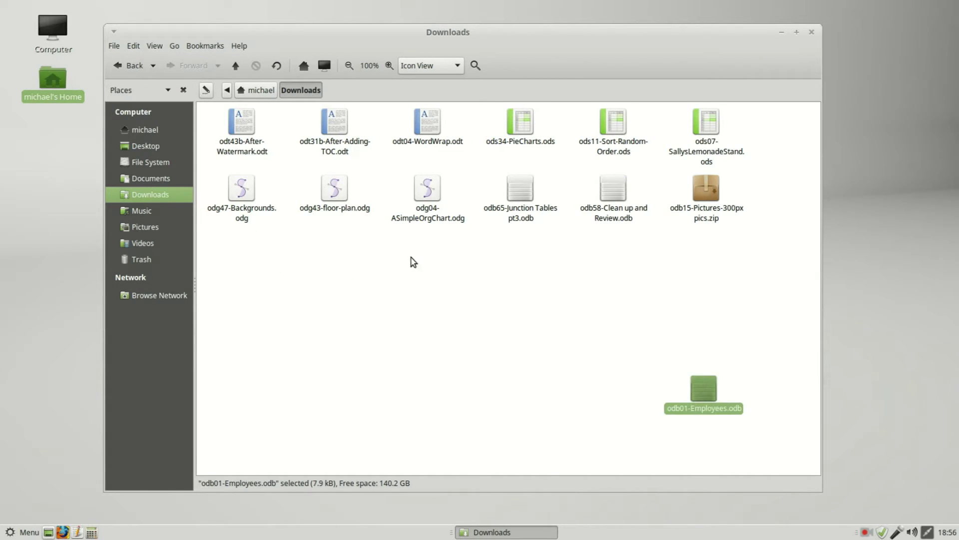
pyautogui.click(243, 190)
pyautogui.moveTo(243, 190); pyautogui.dragTo(226, 433)
pyautogui.click(328, 182)
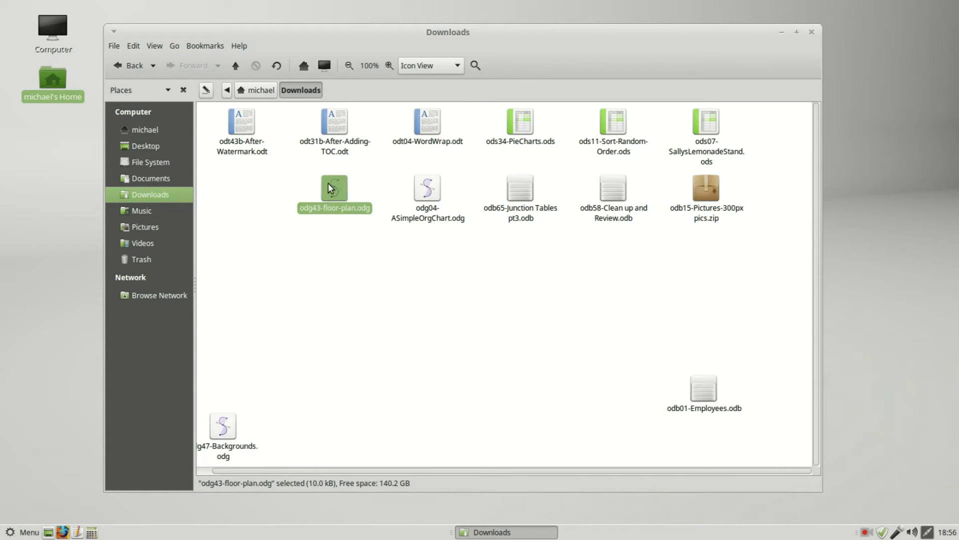
pyautogui.moveTo(327, 182); pyautogui.dragTo(276, 430)
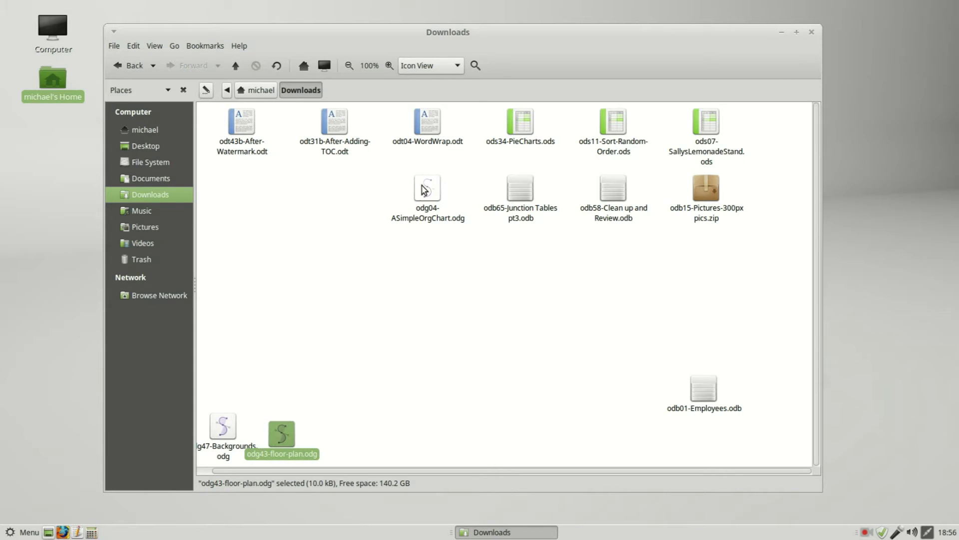
pyautogui.moveTo(425, 189); pyautogui.dragTo(330, 422)
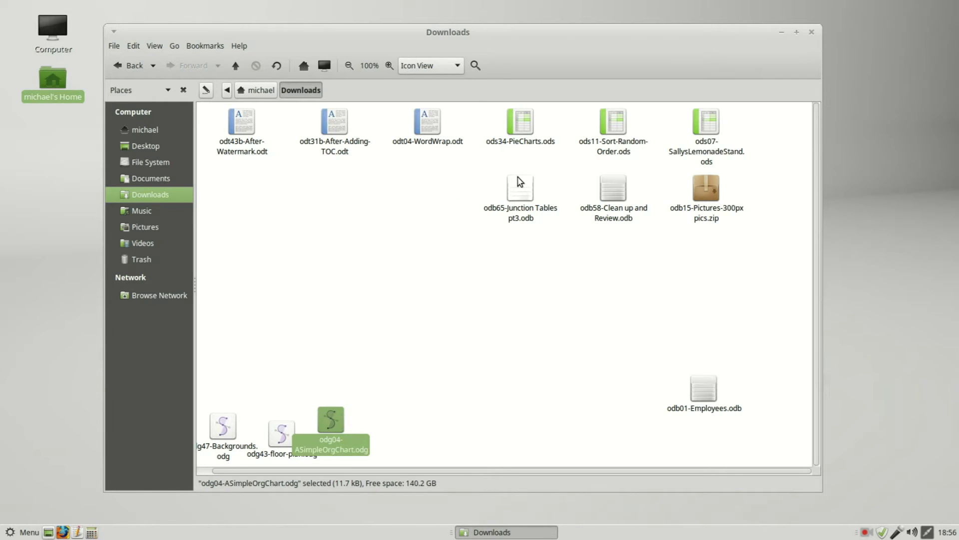
pyautogui.moveTo(520, 185); pyautogui.dragTo(620, 389)
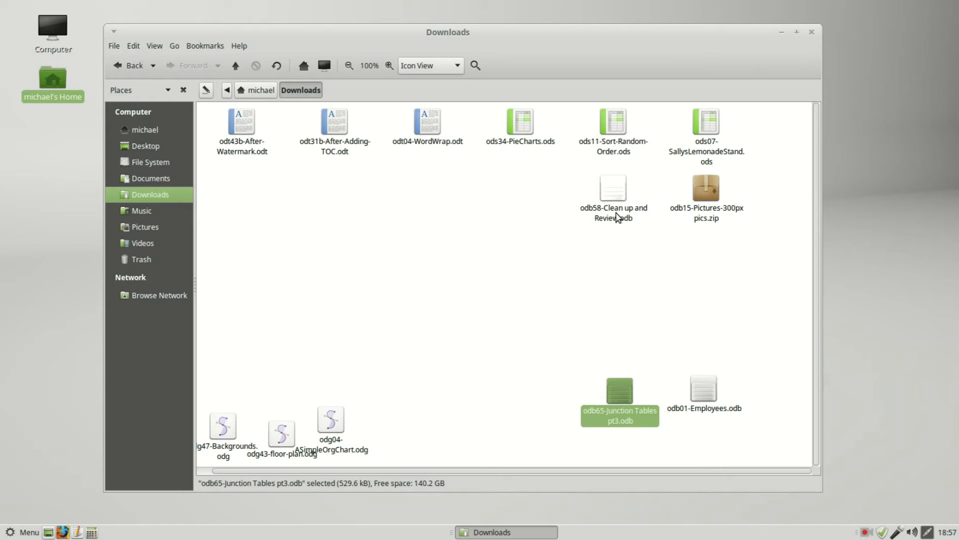
pyautogui.moveTo(619, 195); pyautogui.dragTo(718, 312)
pyautogui.moveTo(711, 195); pyautogui.dragTo(462, 299)
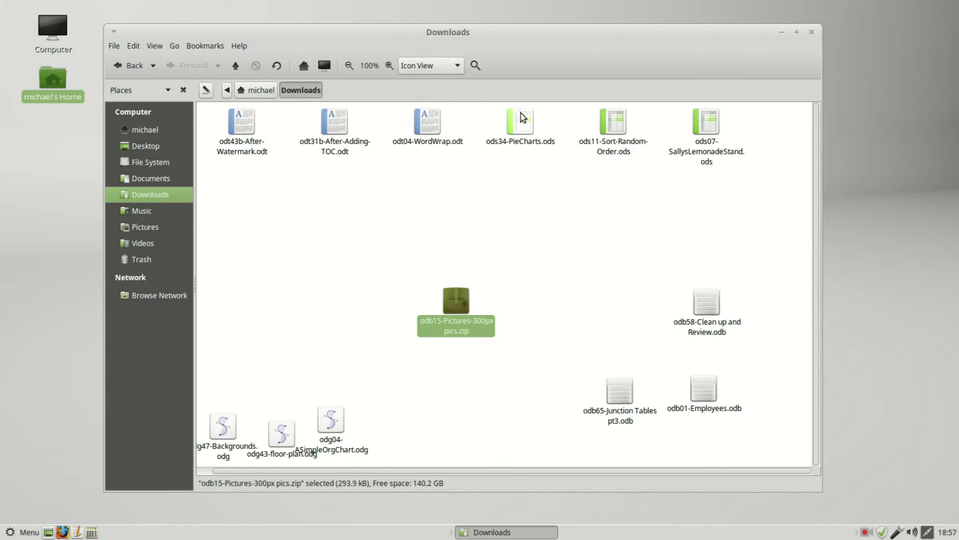
pyautogui.moveTo(520, 122); pyautogui.dragTo(700, 187)
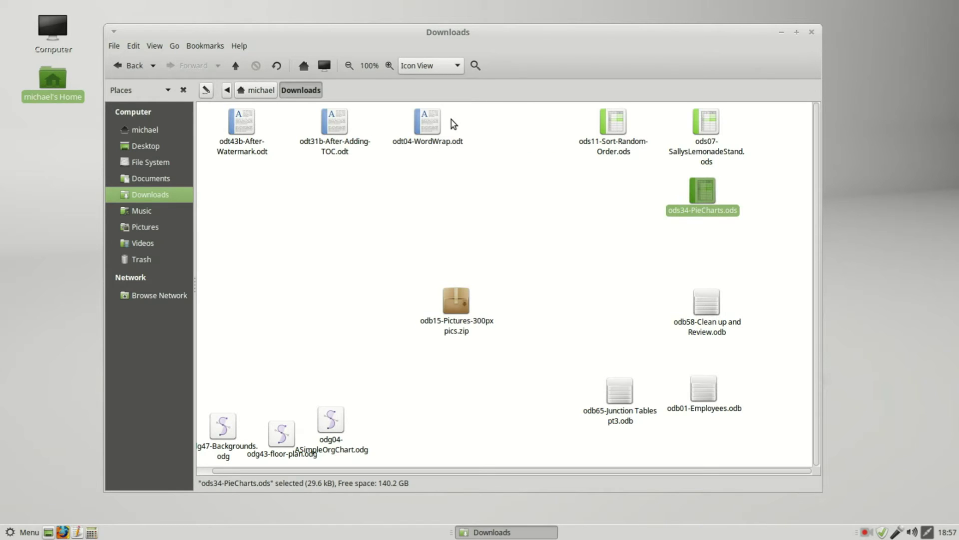
pyautogui.moveTo(428, 126); pyautogui.dragTo(262, 179)
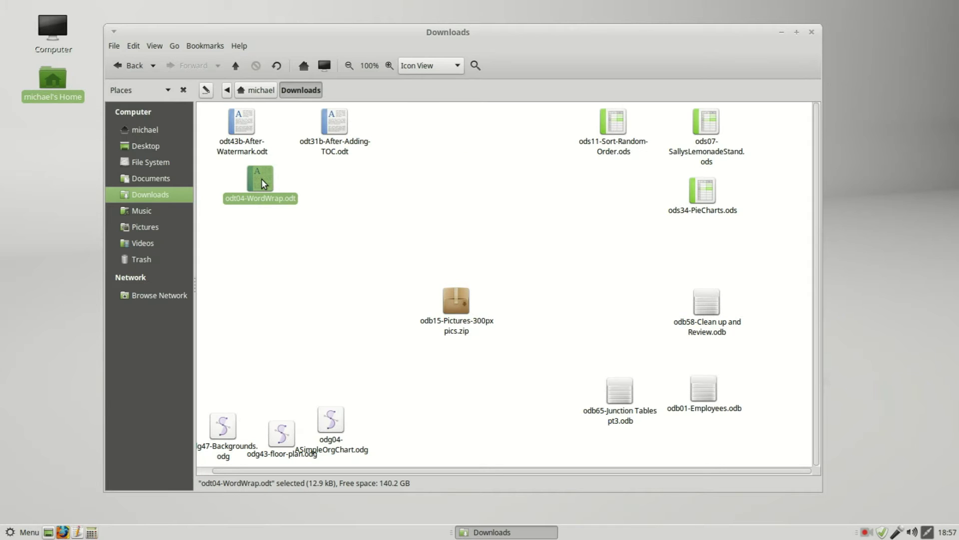
# - Zoom the 300px pictures folder's thumbnails to 200%, then go back to Downloads
pyautogui.click(142, 226)
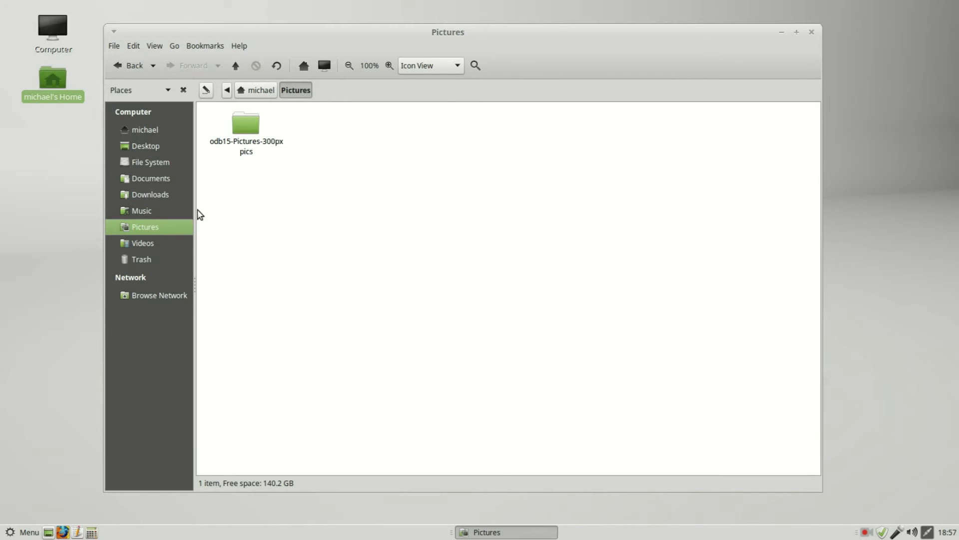
pyautogui.doubleClick(248, 123)
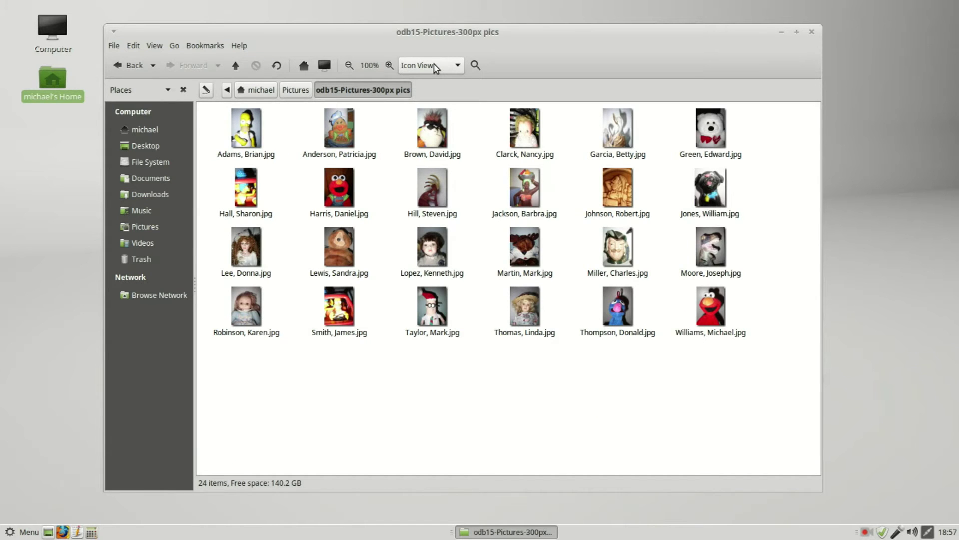
pyautogui.click(390, 65)
pyautogui.click(389, 65)
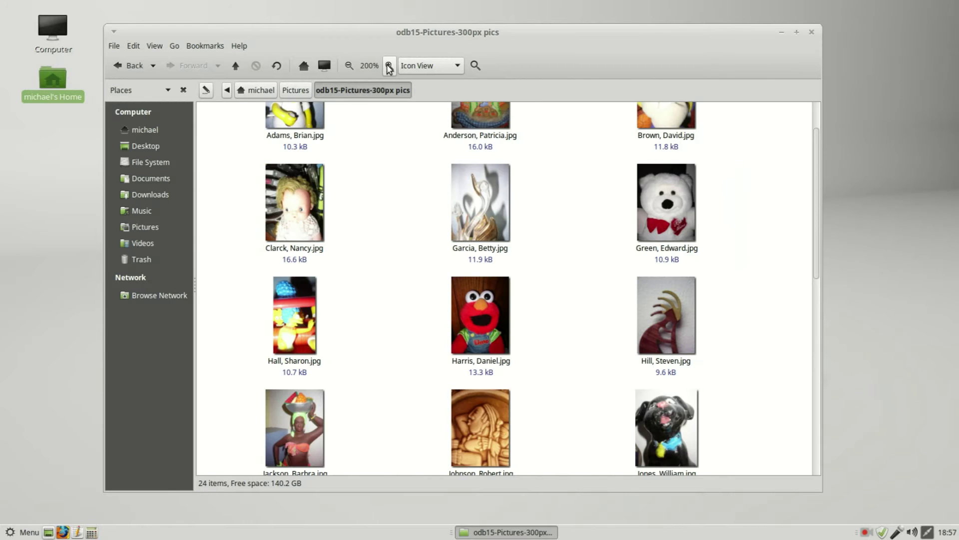
pyautogui.scroll(2, 389, 194)
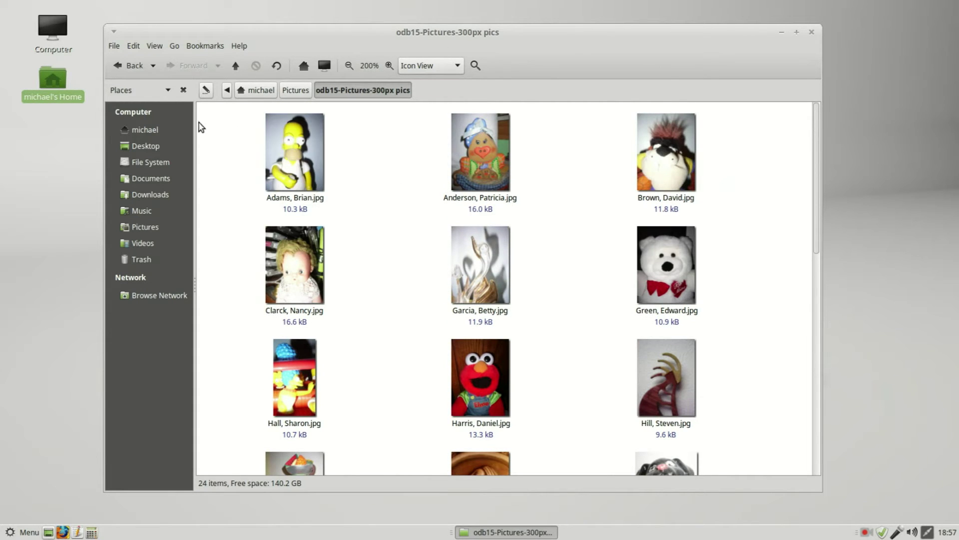
pyautogui.click(131, 70)
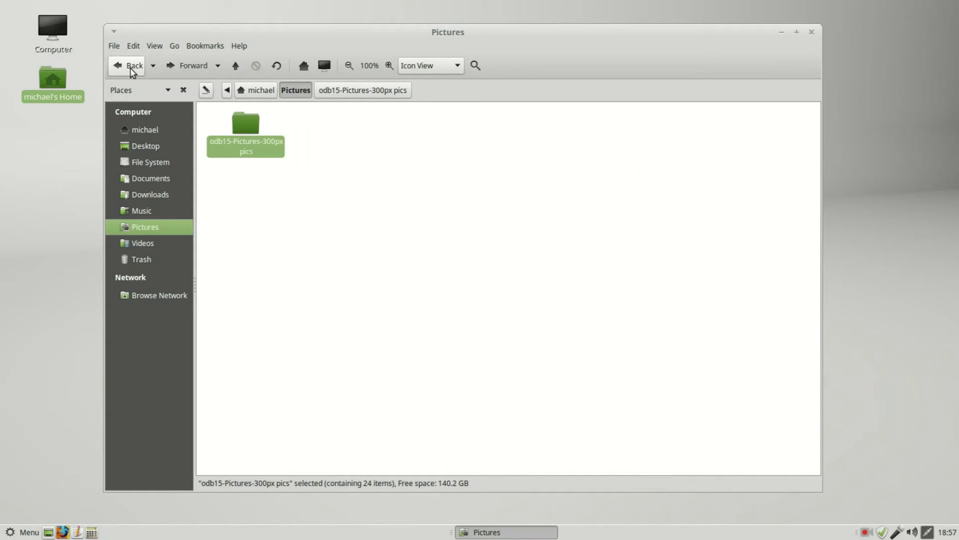
pyautogui.click(131, 70)
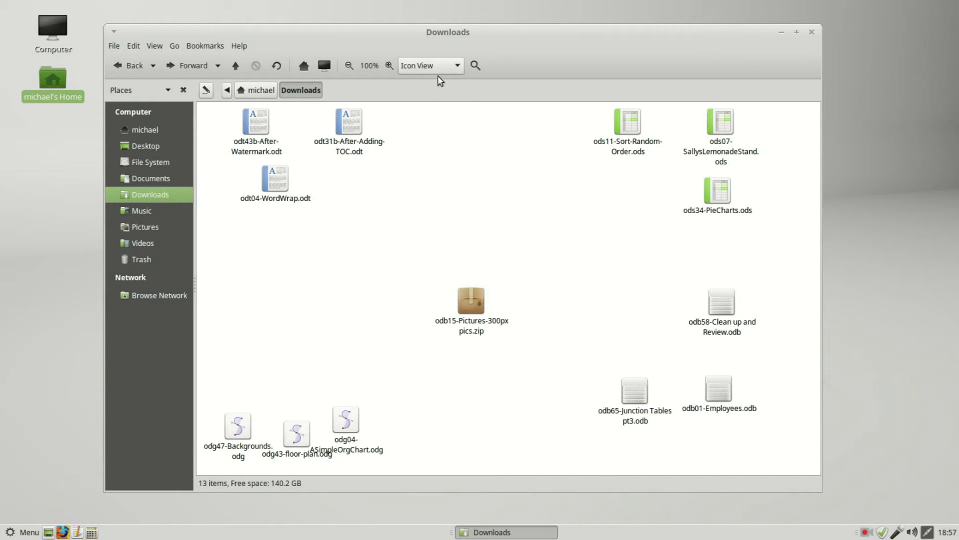
pyautogui.click(449, 64)
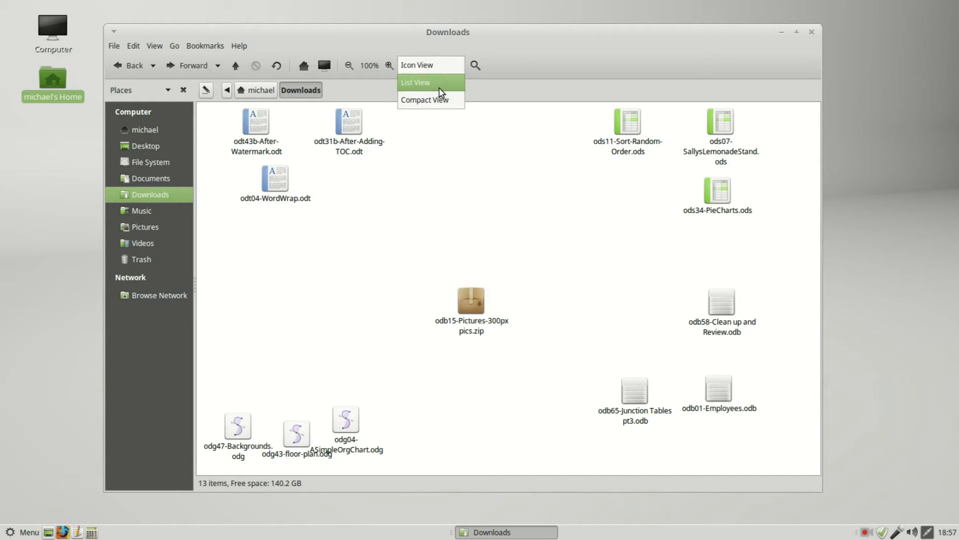
pyautogui.click(439, 88)
pyautogui.click(458, 67)
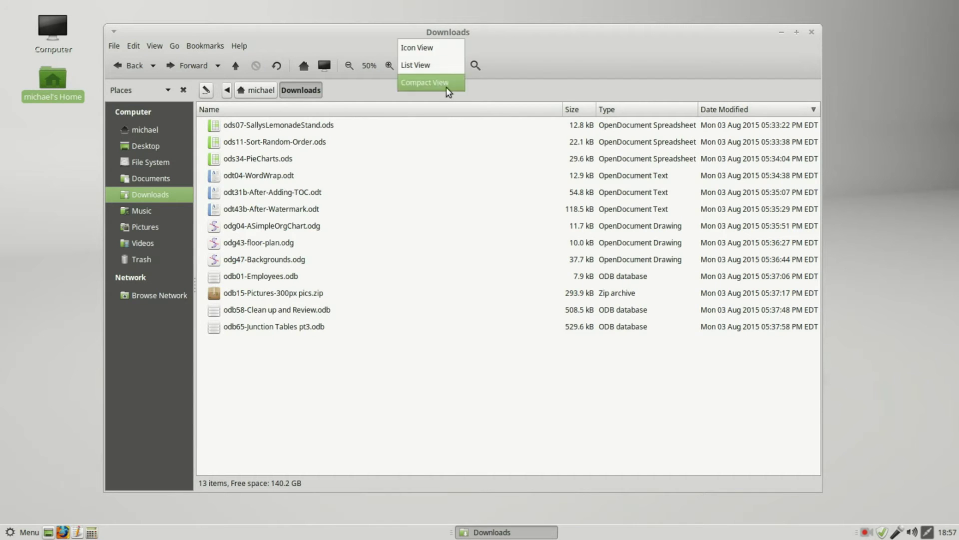
pyautogui.click(444, 84)
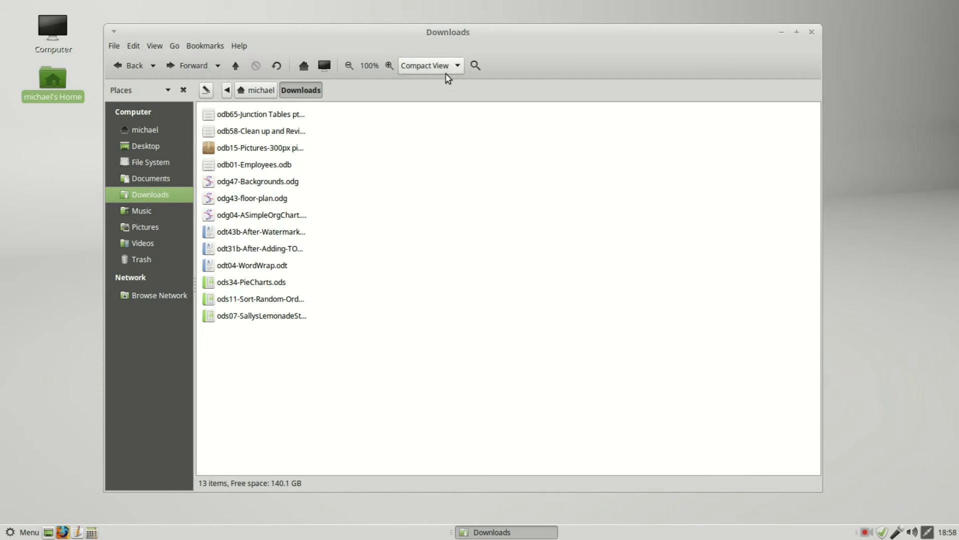
pyautogui.click(453, 69)
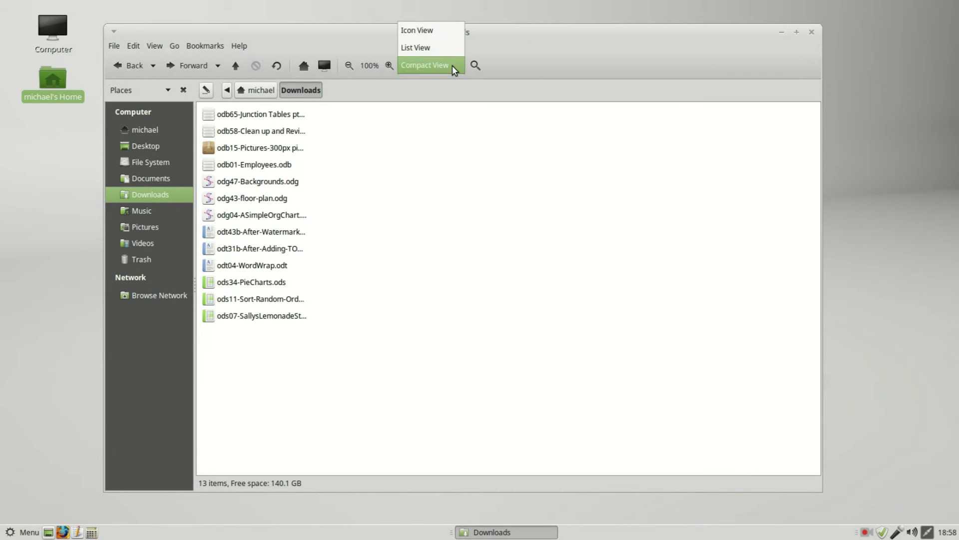
pyautogui.click(437, 40)
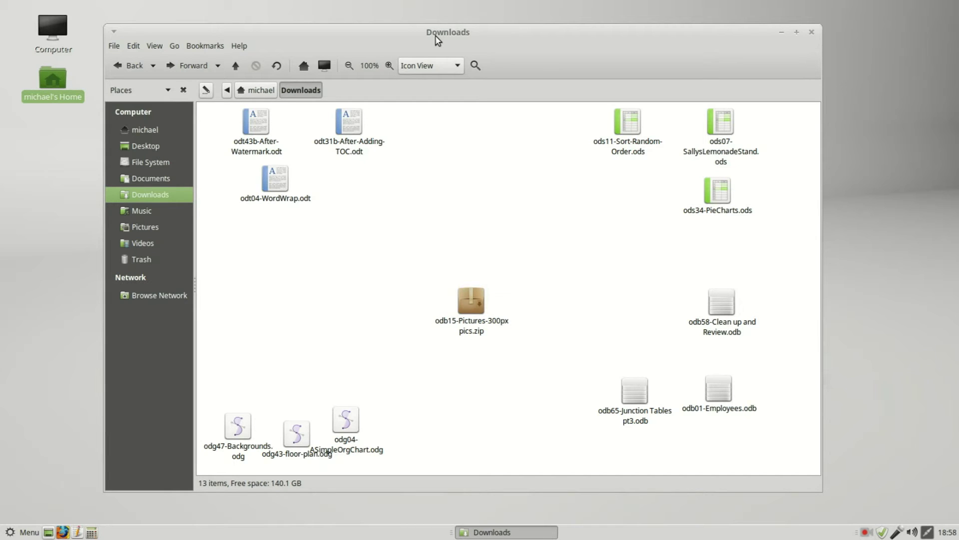
pyautogui.click(149, 227)
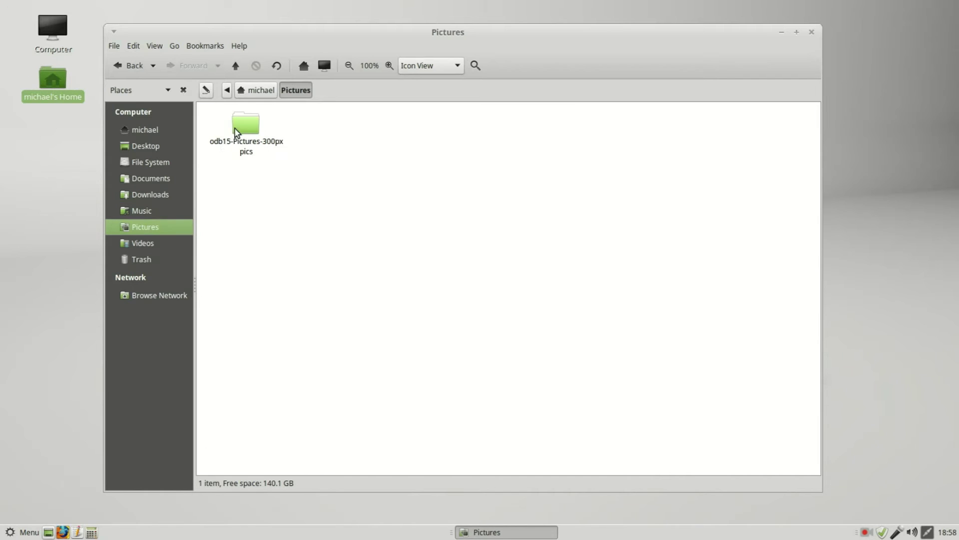
pyautogui.doubleClick(237, 131)
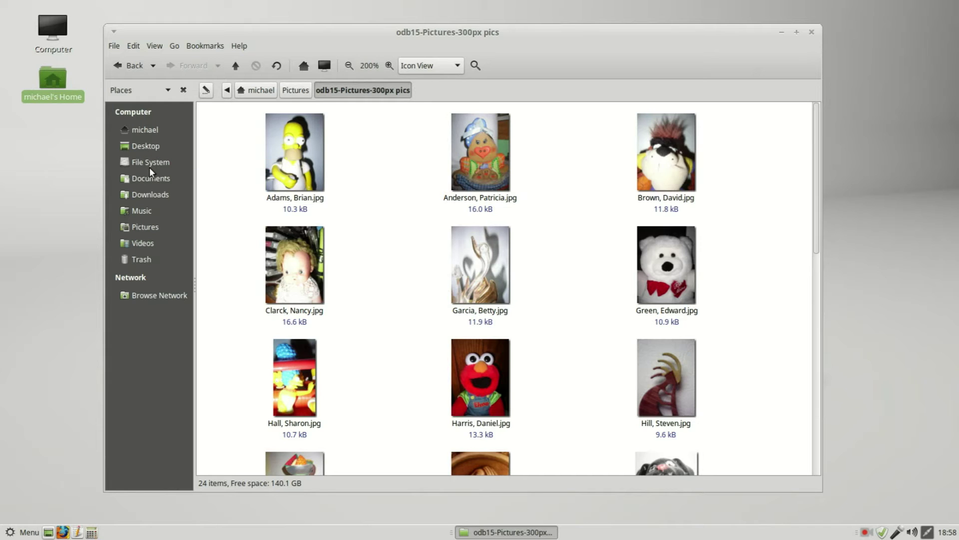
pyautogui.click(155, 193)
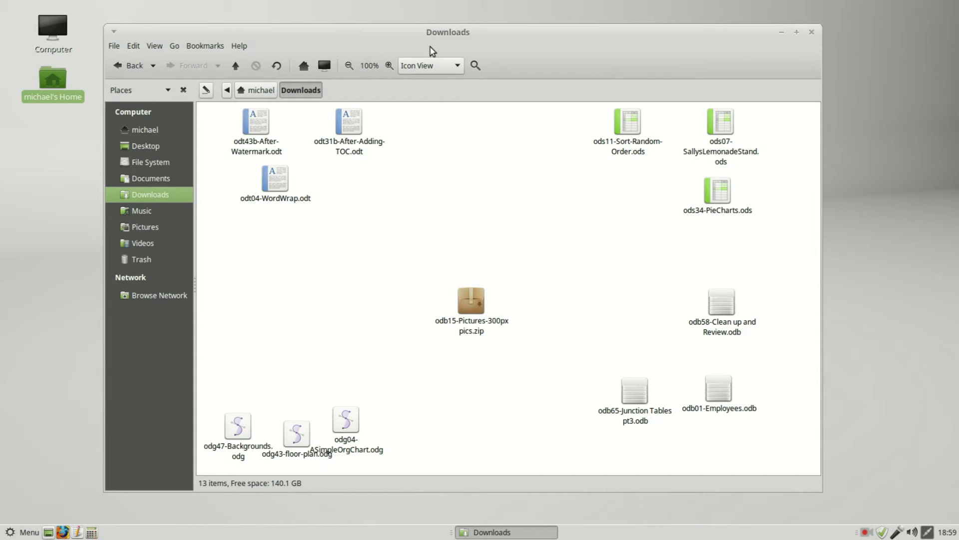
# - Switch Downloads to Compact View, leaving the Arrange Items setting unchanged
pyautogui.click(451, 63)
pyautogui.click(444, 99)
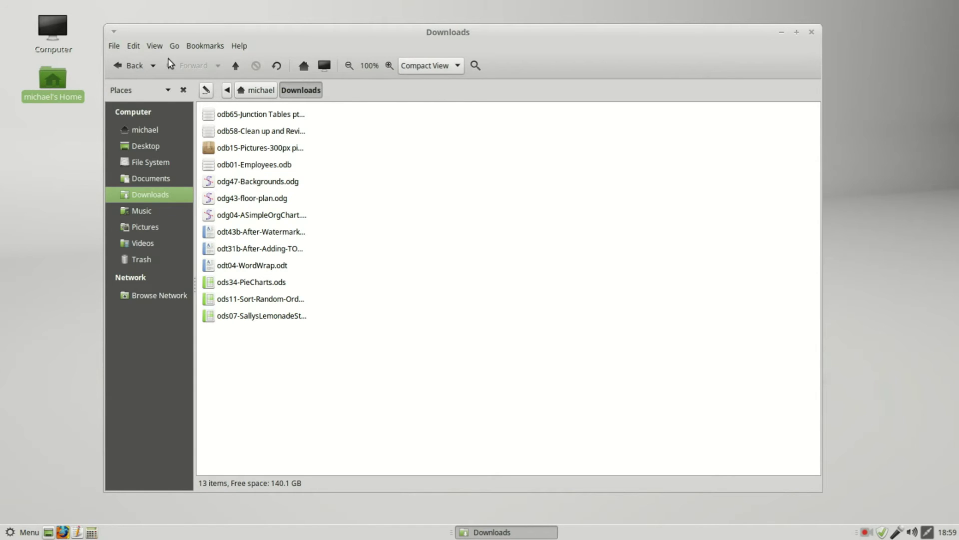
pyautogui.click(155, 48)
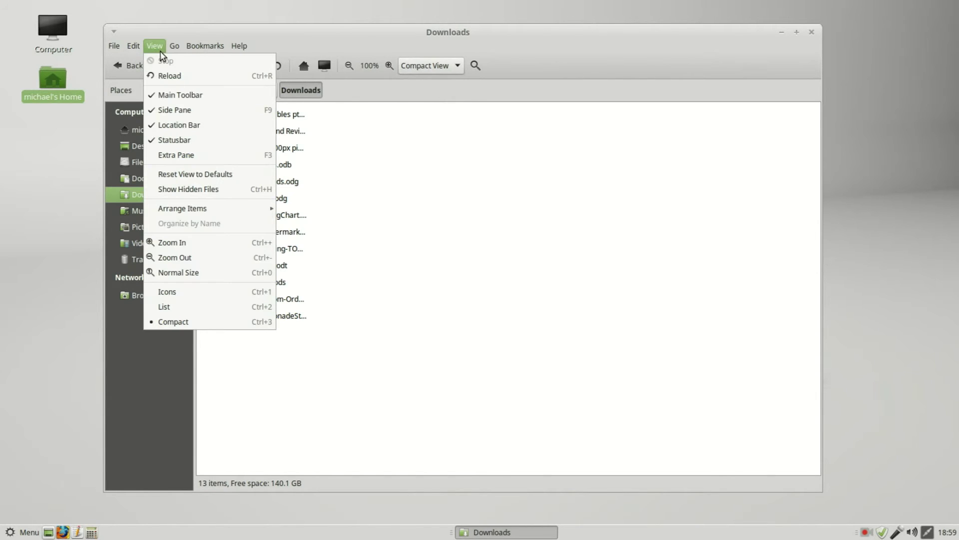
pyautogui.moveTo(180, 207)
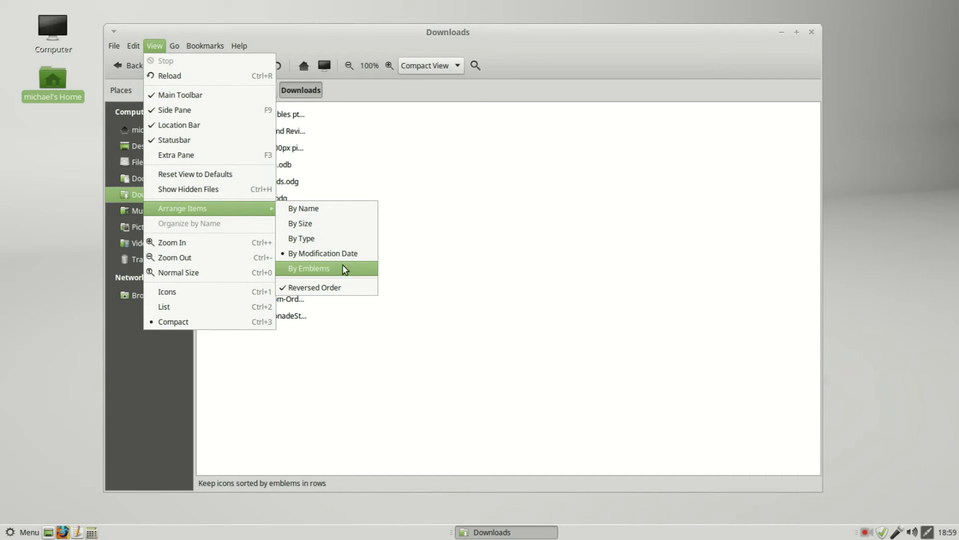
pyautogui.click(400, 284)
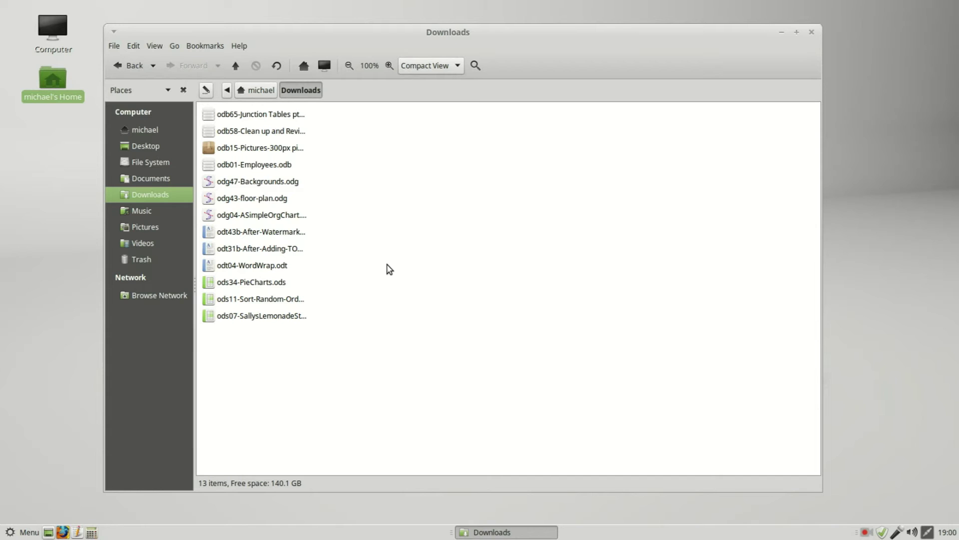
# - Give odb65-Junction Tables pt3.odb the Important emblem through its Properties
pyautogui.rightClick(265, 118)
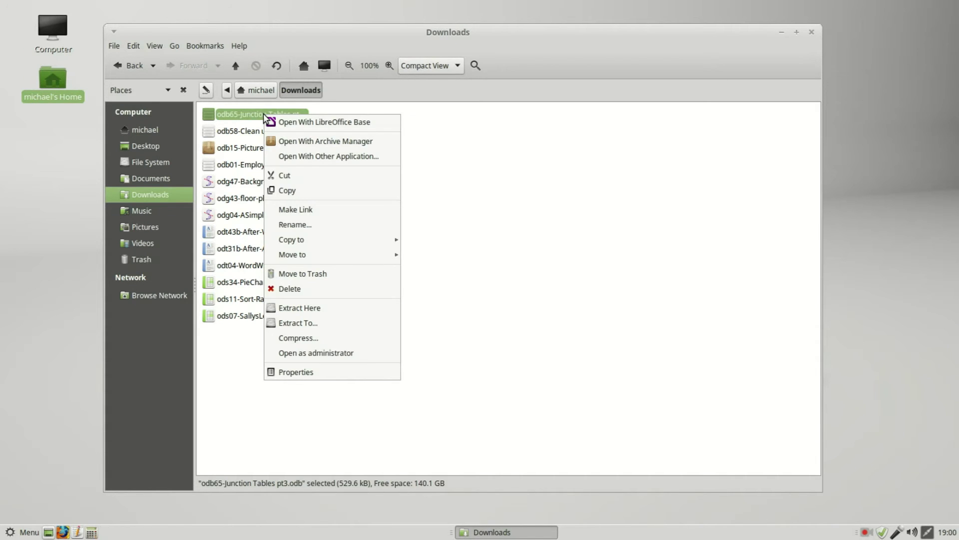
pyautogui.click(321, 372)
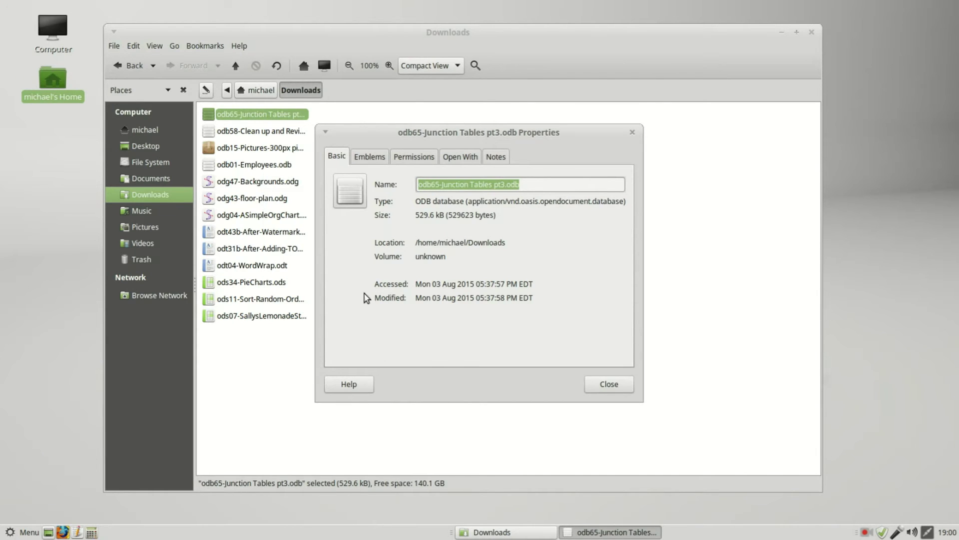
pyautogui.click(377, 158)
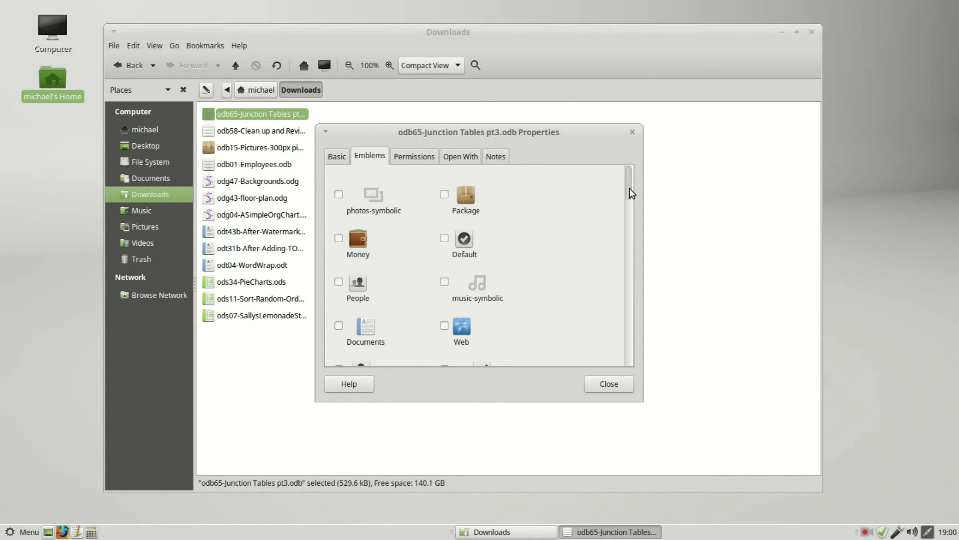
pyautogui.moveTo(629, 193); pyautogui.dragTo(634, 227)
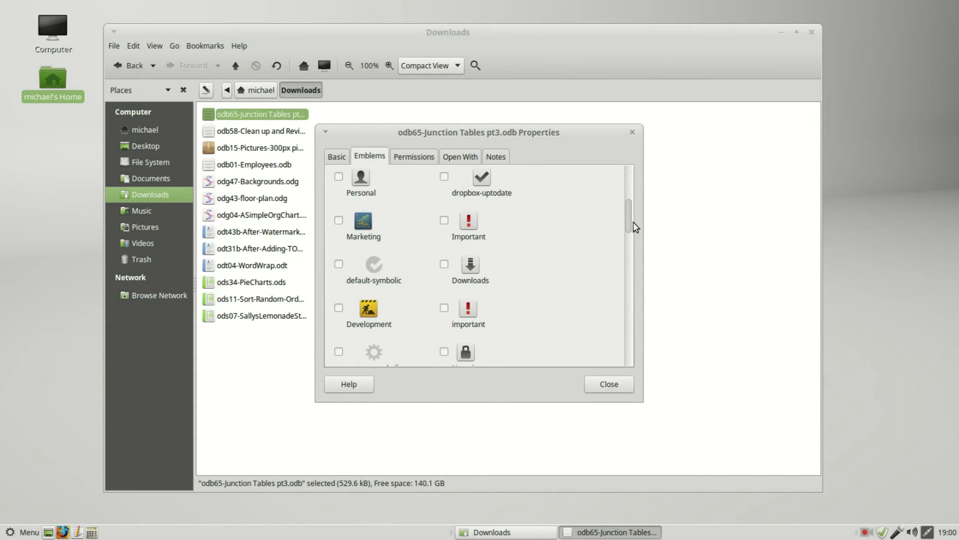
pyautogui.click(445, 220)
# - Arrange Downloads by emblems with Reversed Order off, so odb65 heads the list
pyautogui.click(610, 385)
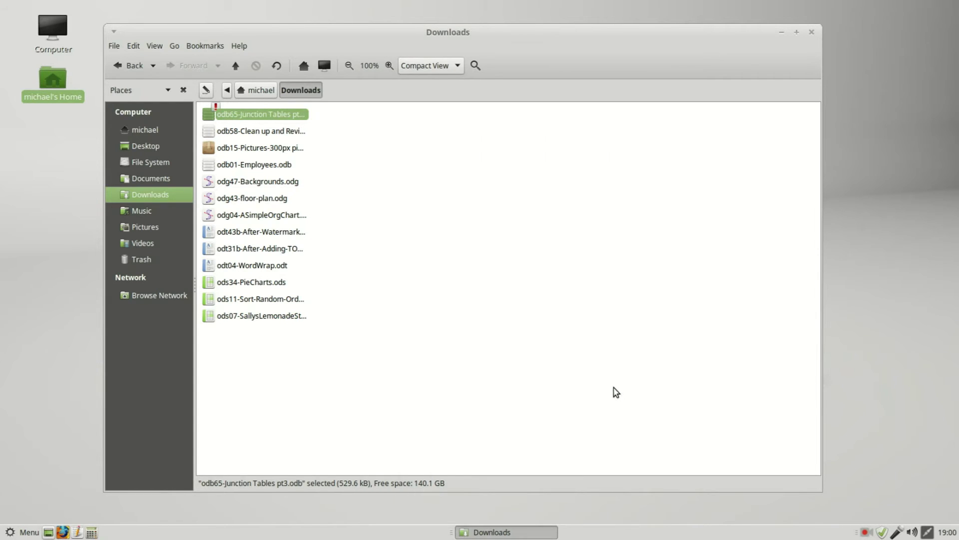
pyautogui.click(159, 48)
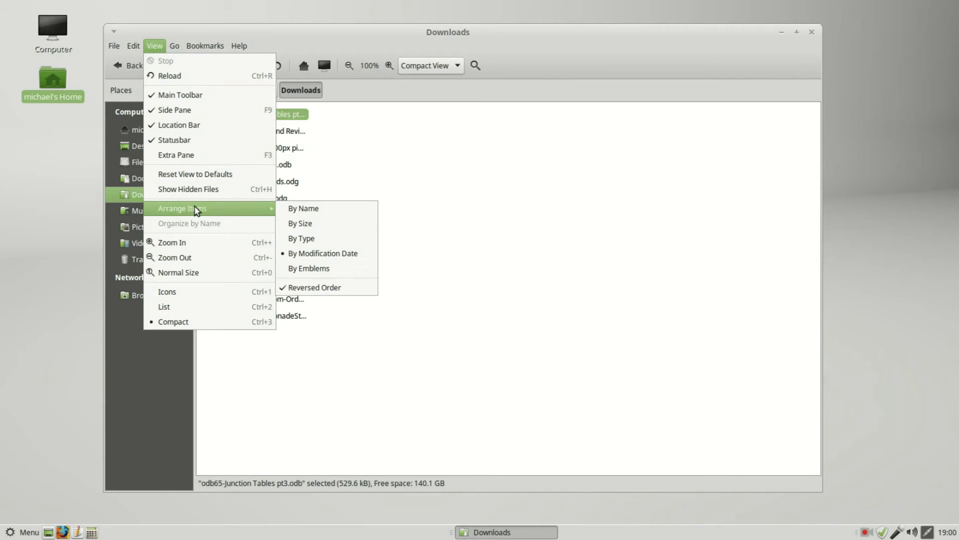
pyautogui.click(325, 270)
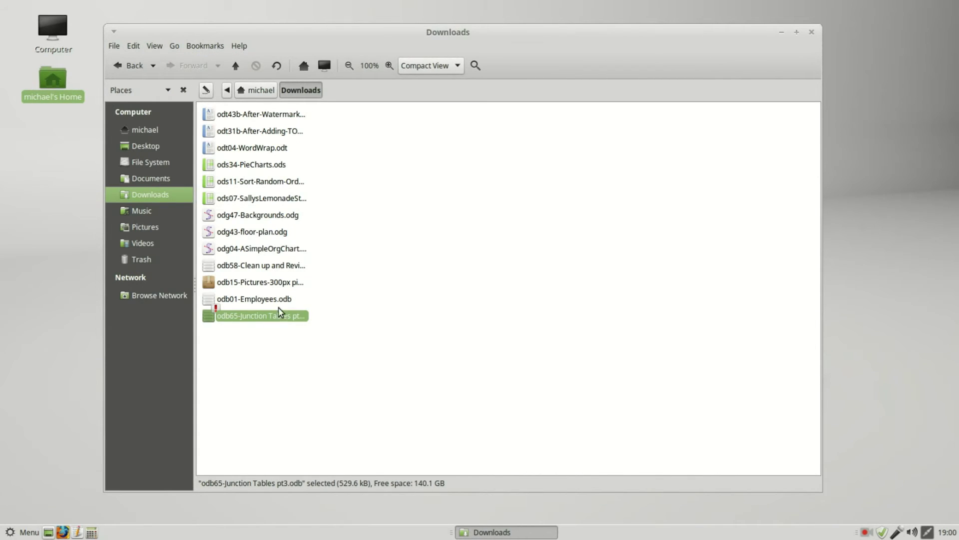
pyautogui.click(158, 47)
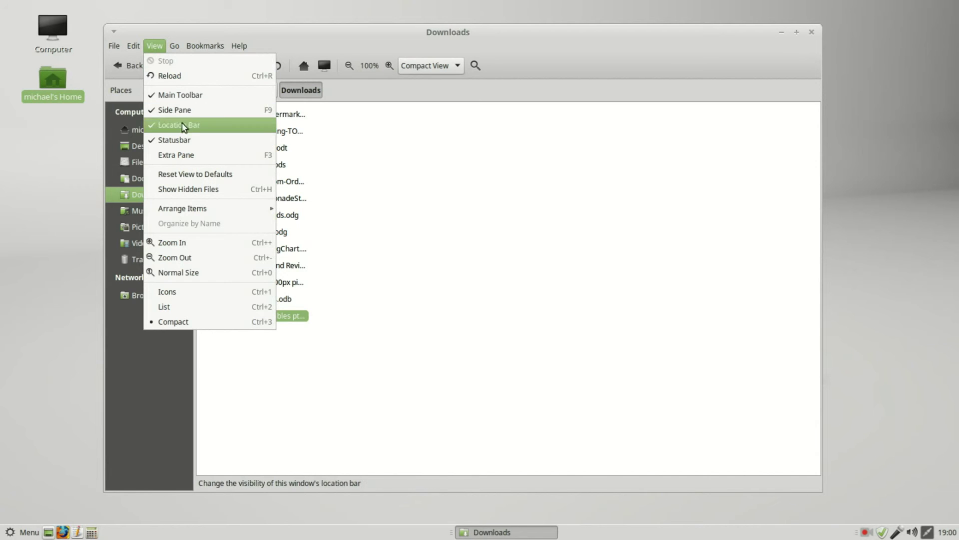
pyautogui.moveTo(195, 204)
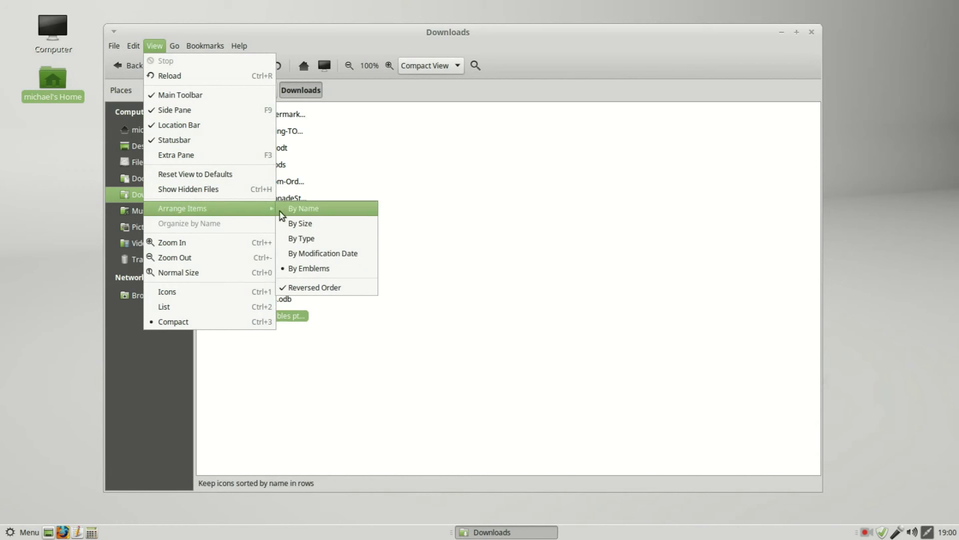
pyautogui.click(320, 289)
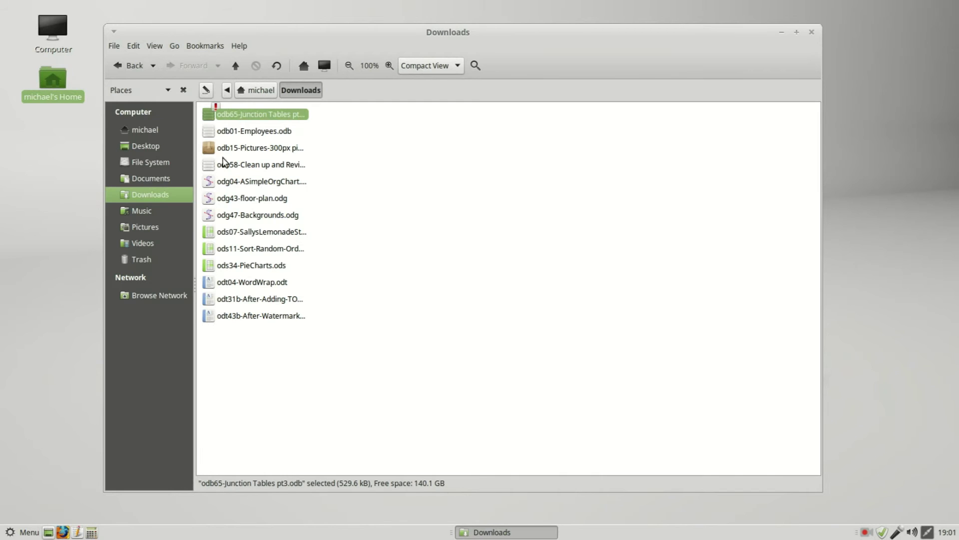
pyautogui.keyDown('ctrl'); pyautogui.click(251, 119); pyautogui.keyUp('ctrl')
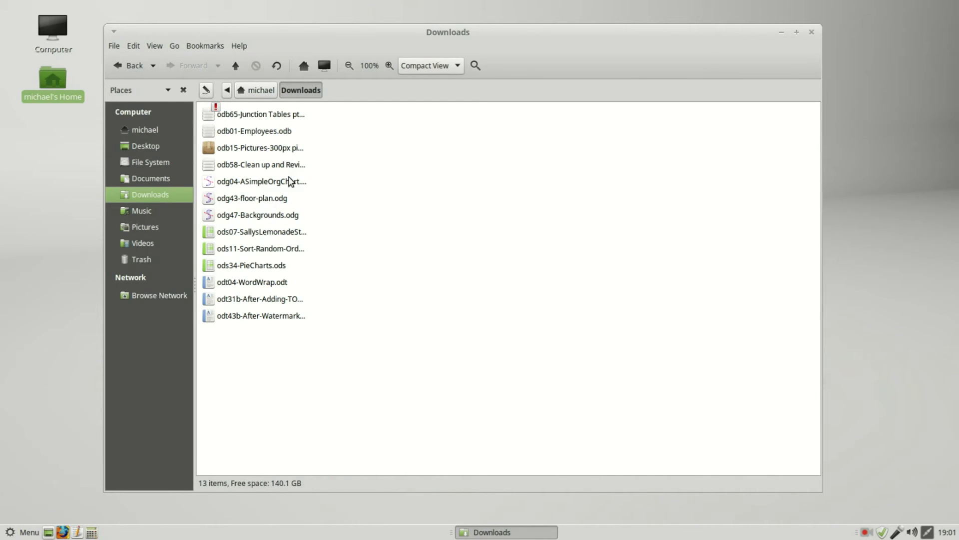
# - Open odg43-floor-plan.odg's Properties and tag it with the Development emblem
pyautogui.rightClick(261, 202)
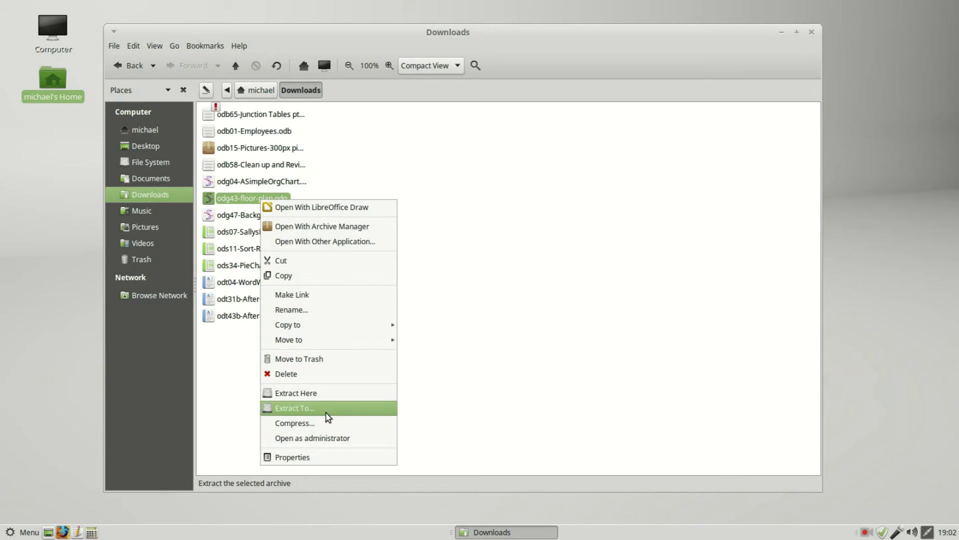
pyautogui.click(318, 454)
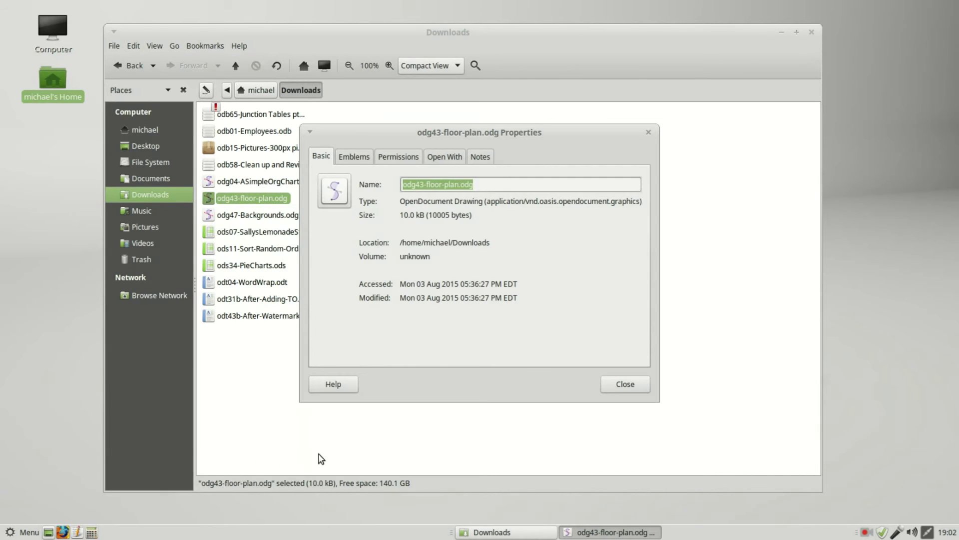
pyautogui.click(355, 156)
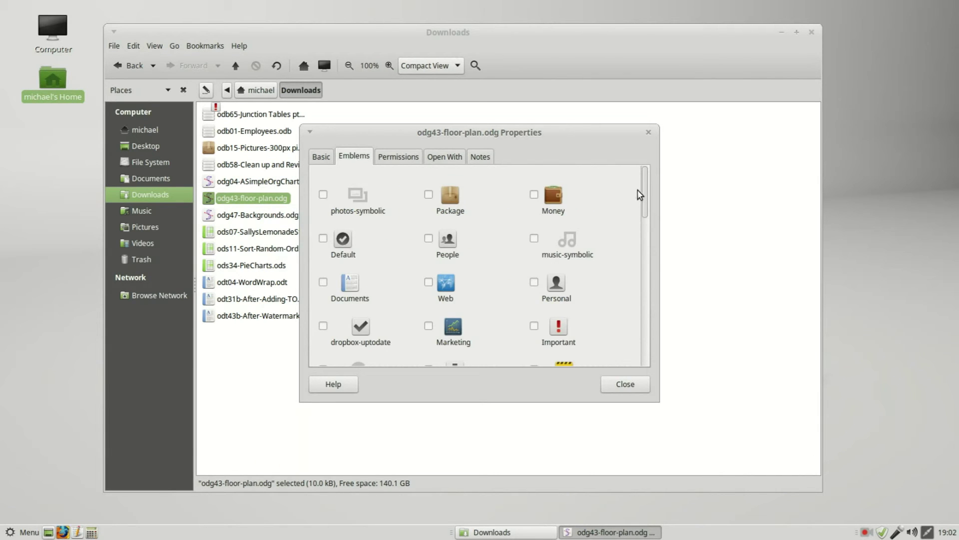
pyautogui.scroll(-1, 645, 196)
pyautogui.moveTo(644, 196); pyautogui.dragTo(649, 221)
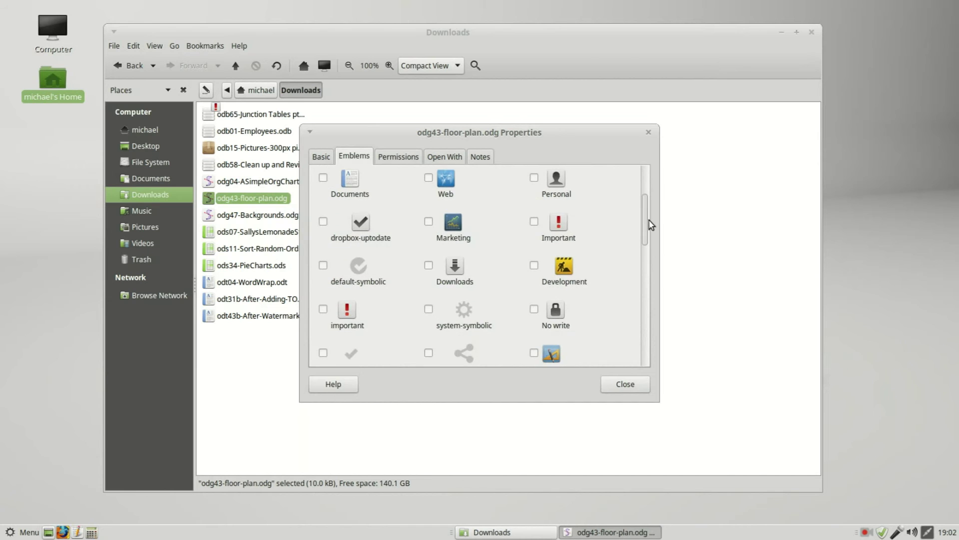
pyautogui.click(534, 266)
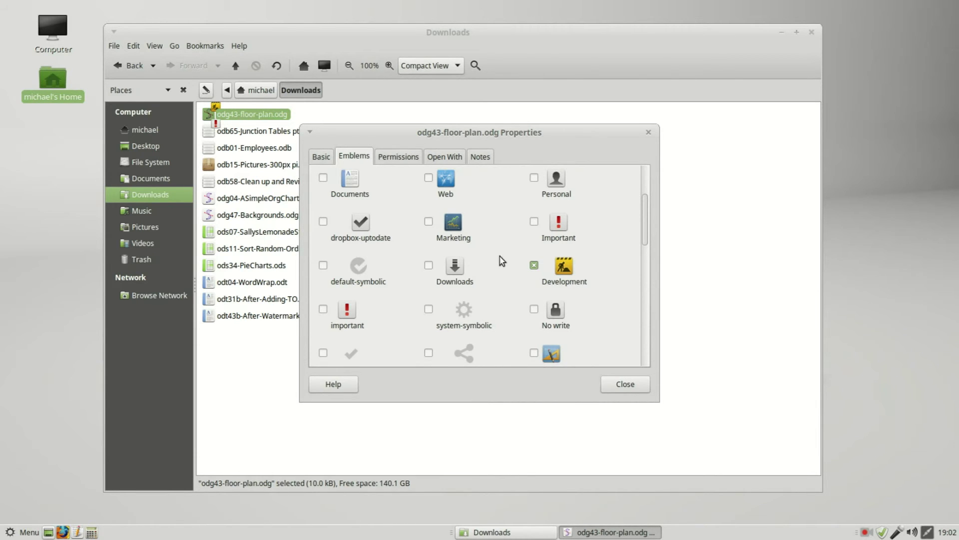
# - Add Important, Personal, Marketing, Downloads, default-symbolic, No write and Plan emblems, then close Properties
pyautogui.click(534, 221)
pyautogui.click(534, 178)
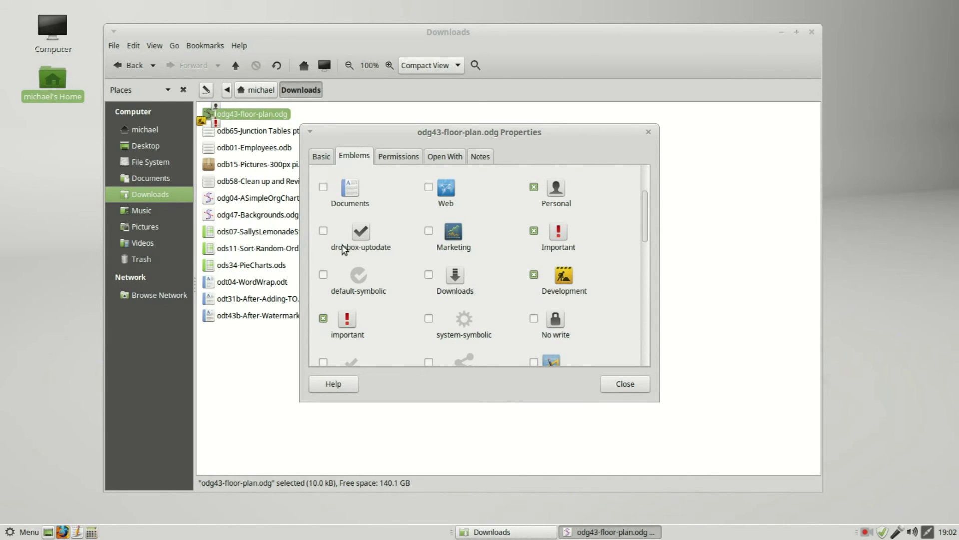
pyautogui.click(429, 188)
pyautogui.click(429, 231)
pyautogui.click(323, 275)
pyautogui.click(534, 318)
pyautogui.scroll(-1, 539, 350)
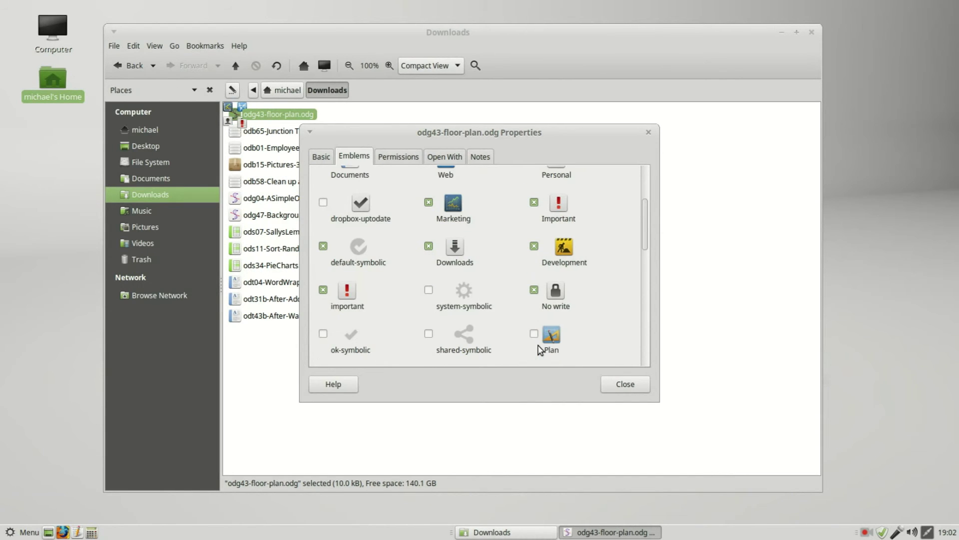
pyautogui.click(534, 333)
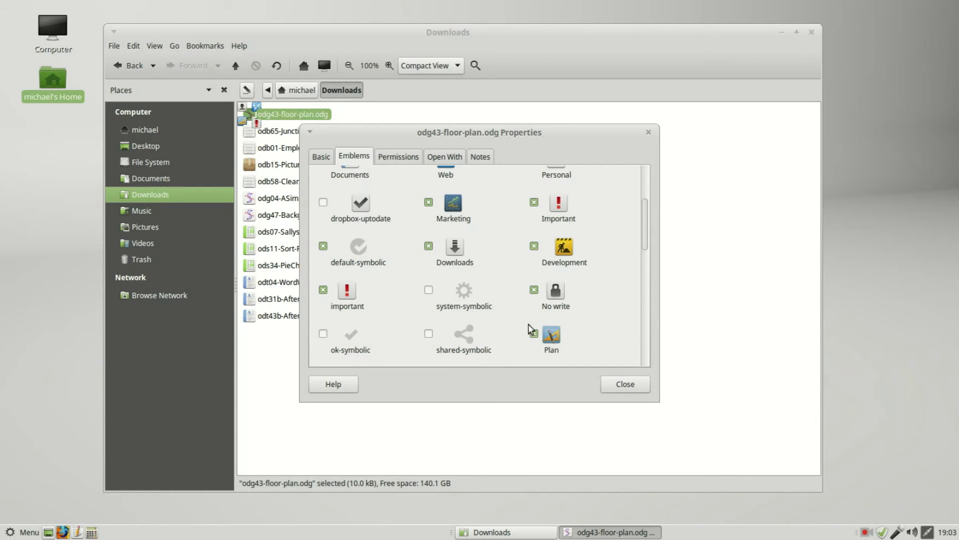
pyautogui.click(626, 391)
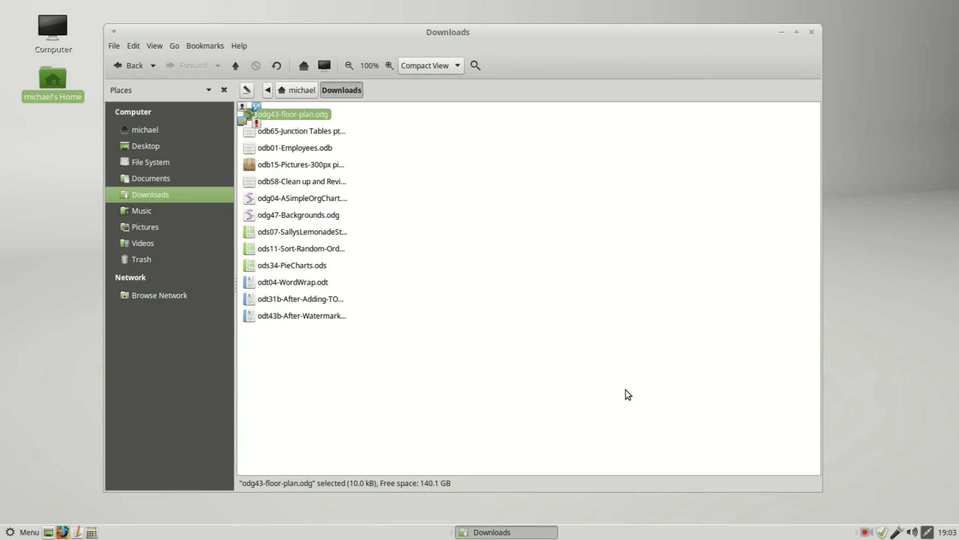
# - Select ods11, ods34-PieCharts.ods and odt04-WordWrap.odt together and give them the Art emblem
pyautogui.click(604, 390)
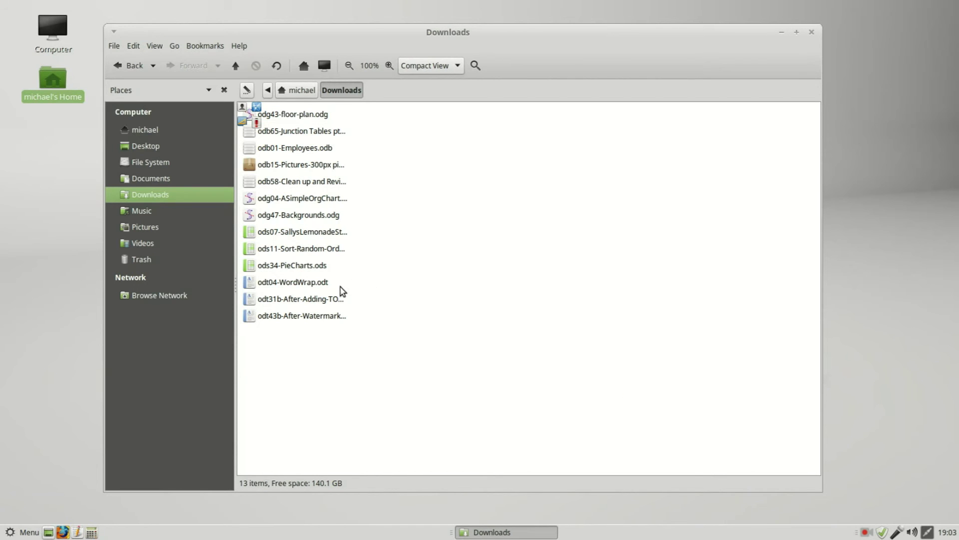
pyautogui.moveTo(377, 289); pyautogui.dragTo(242, 244)
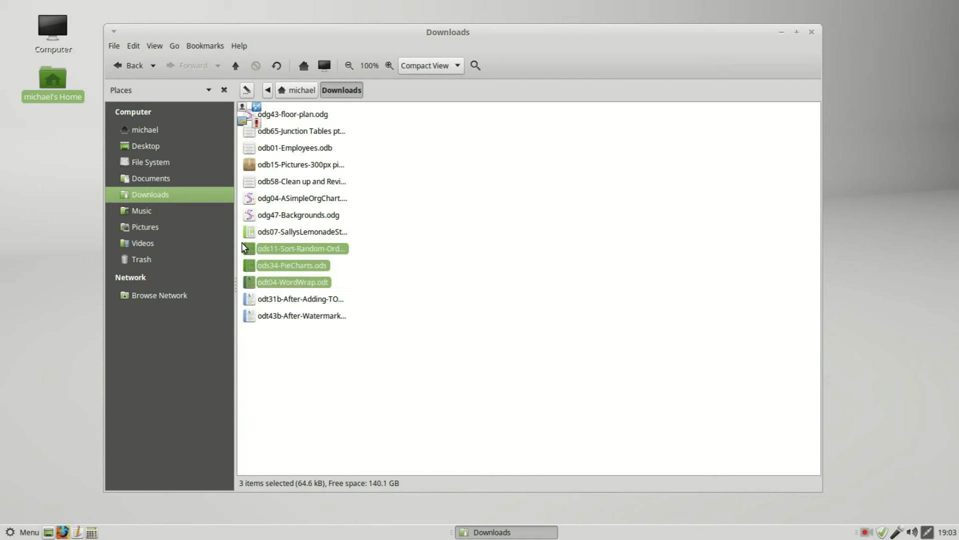
pyautogui.rightClick(300, 252)
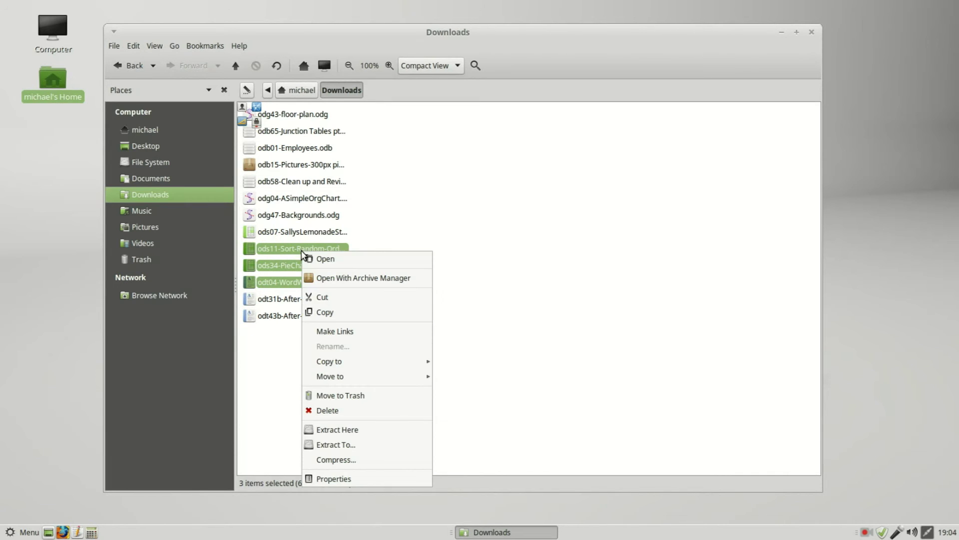
pyautogui.click(351, 476)
pyautogui.click(429, 161)
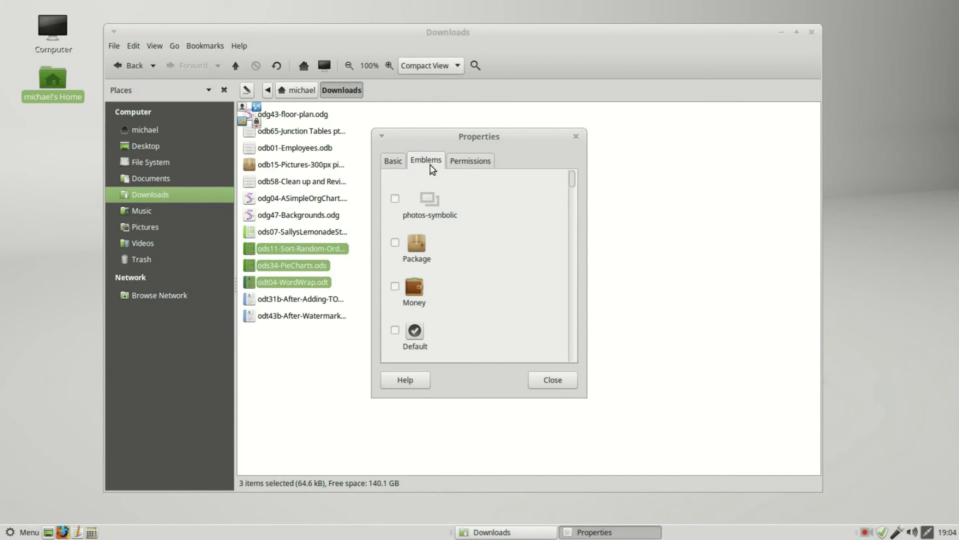
pyautogui.moveTo(573, 183); pyautogui.dragTo(589, 271)
pyautogui.click(395, 266)
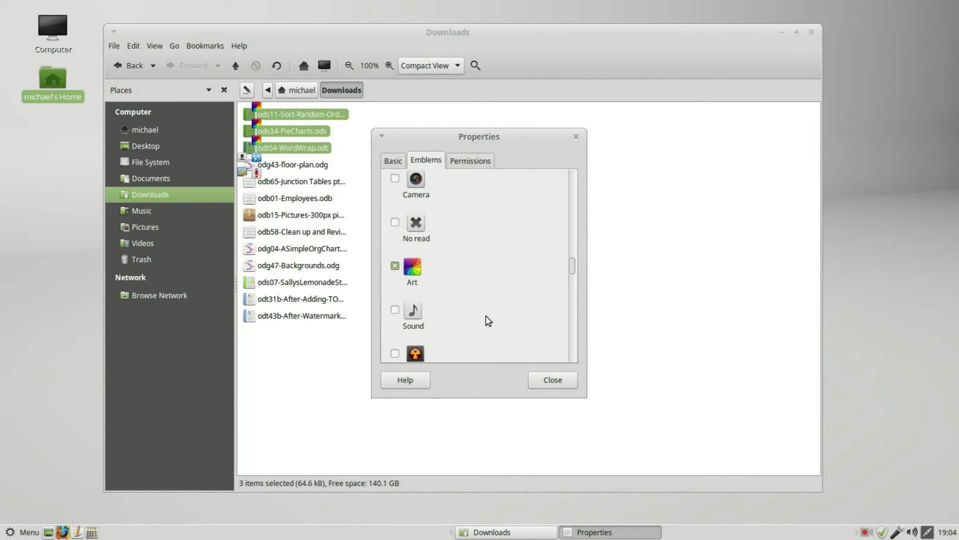
pyautogui.click(554, 381)
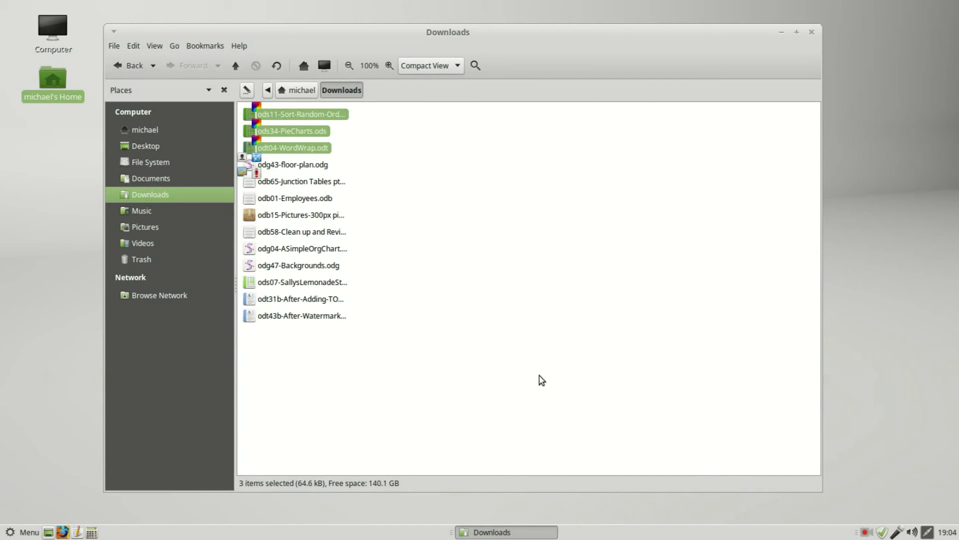
# - Switch the side pane to the Emblems palette and drag Danger onto odb01-Employees.odb
pyautogui.click(209, 91)
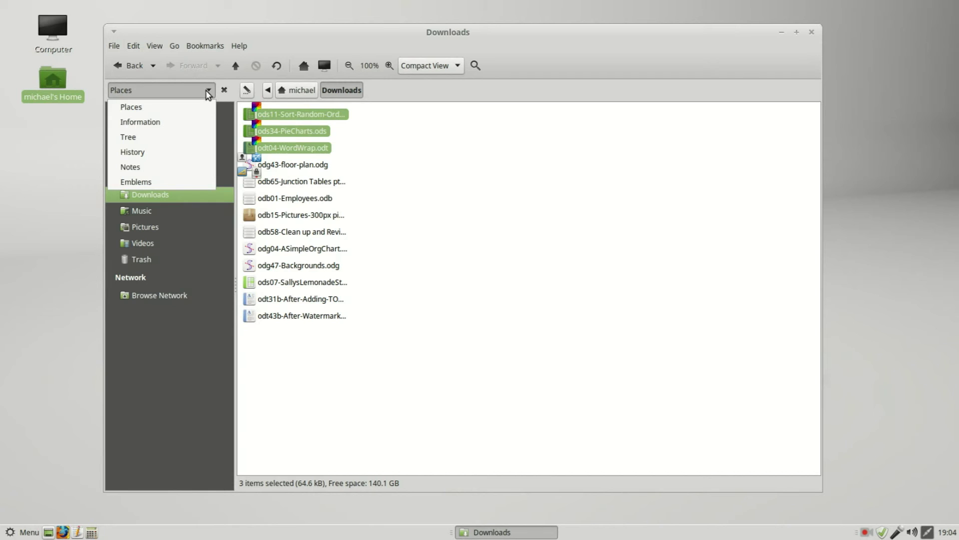
pyautogui.click(178, 182)
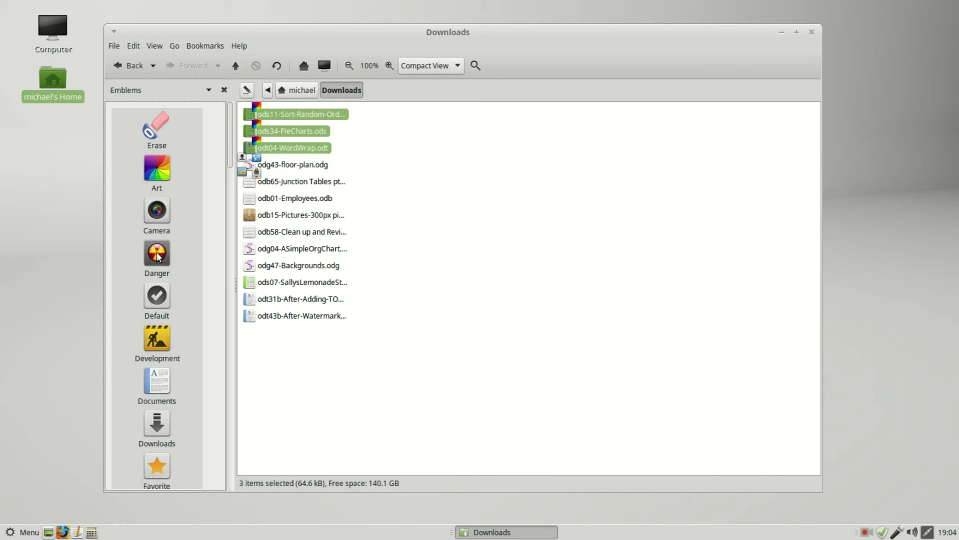
pyautogui.moveTo(157, 256); pyautogui.dragTo(254, 199)
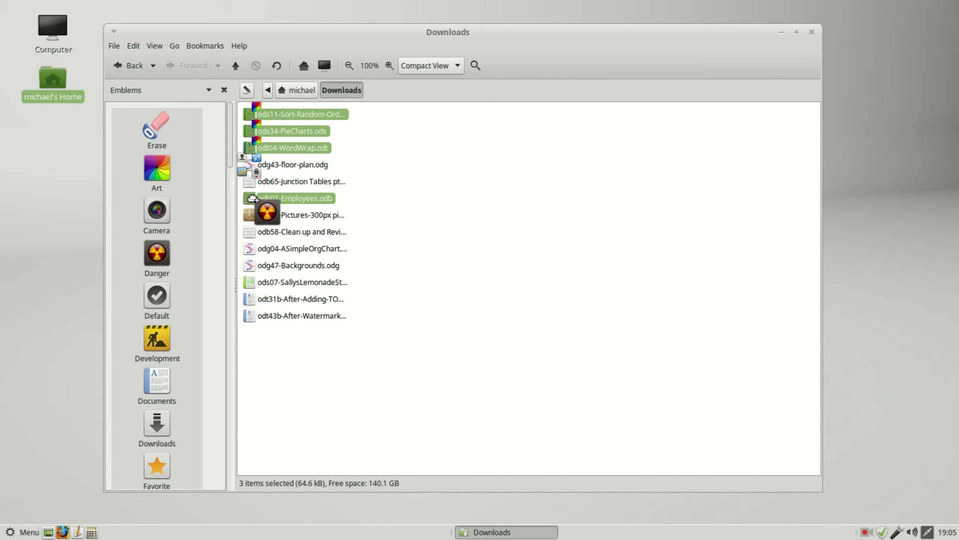
pyautogui.moveTo(253, 198); pyautogui.dragTo(253, 200)
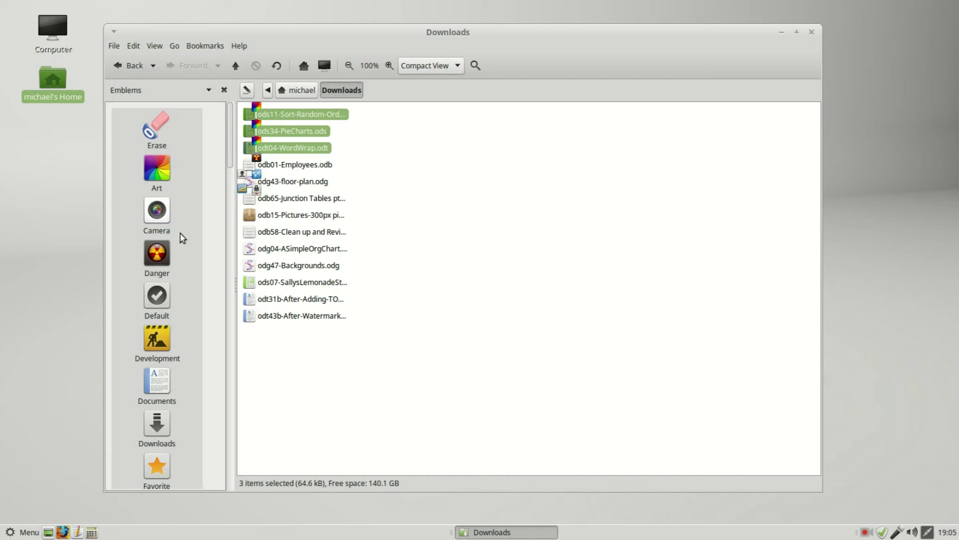
pyautogui.moveTo(159, 256); pyautogui.dragTo(255, 169)
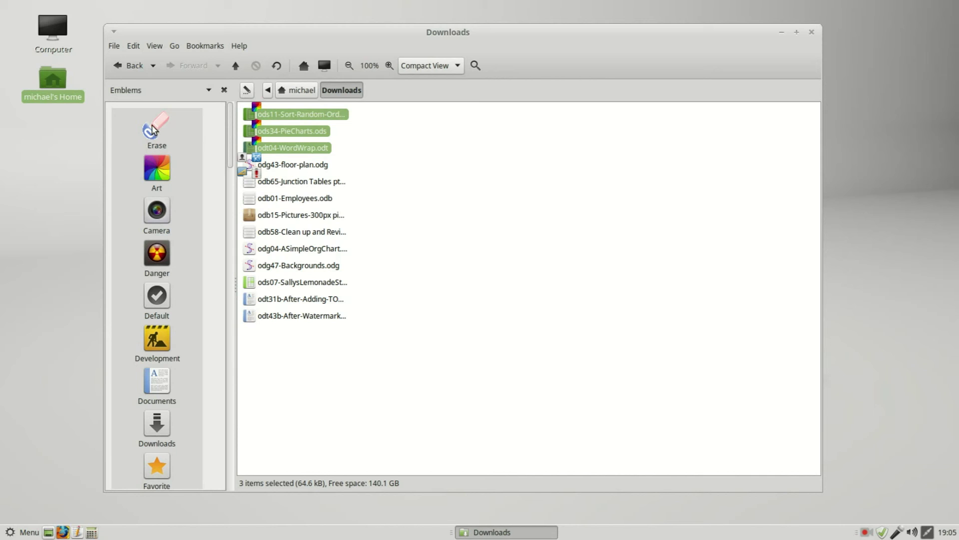
# - Drop the Erase emblem on odg43-floor-plan.odg, then select odb65-Junction Tables pt3.odb
pyautogui.moveTo(152, 129)
pyautogui.mouseDown()
pyautogui.moveTo(286, 160)
pyautogui.moveTo(278, 165)
pyautogui.mouseUp()
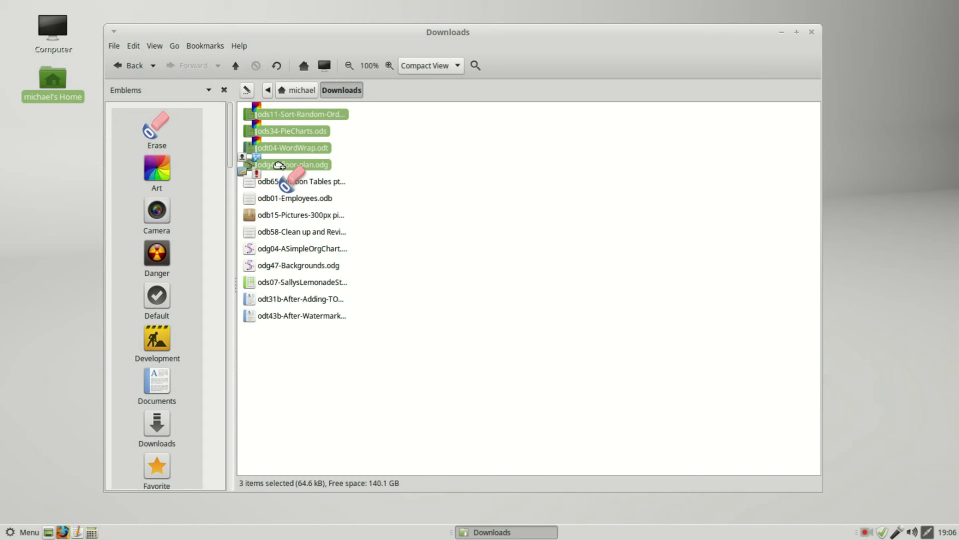
pyautogui.moveTo(278, 165); pyautogui.dragTo(279, 165)
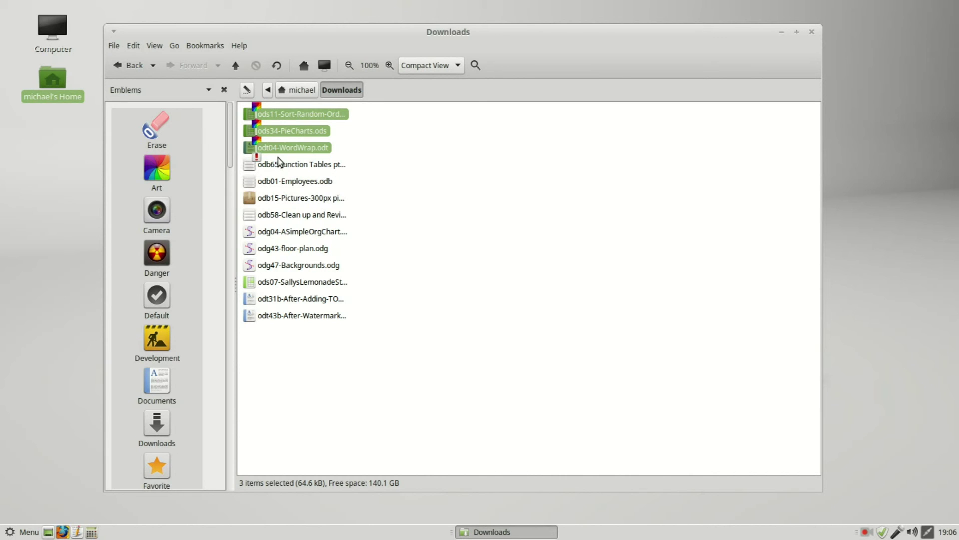
pyautogui.click(282, 165)
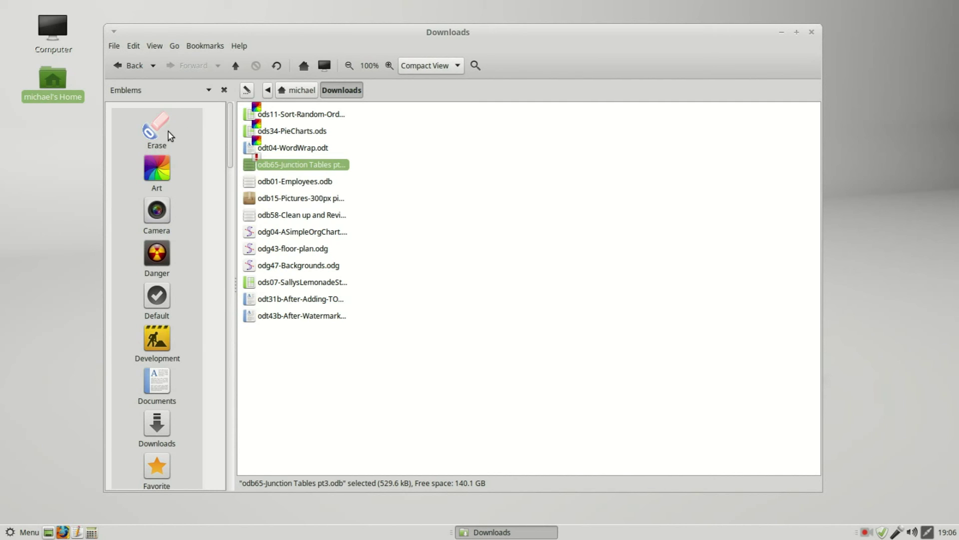
# - Switch the side pane back to Places and open the Documents folder
pyautogui.click(209, 90)
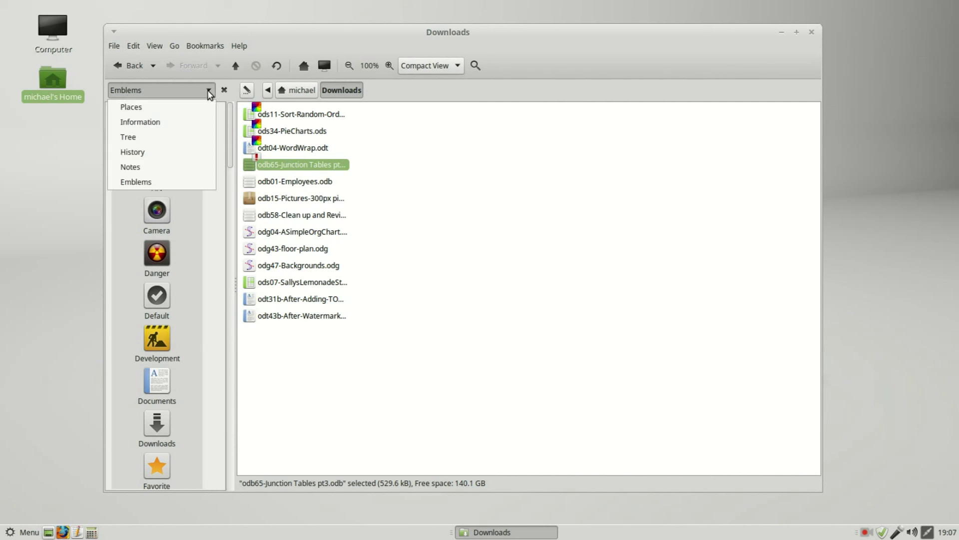
pyautogui.click(183, 107)
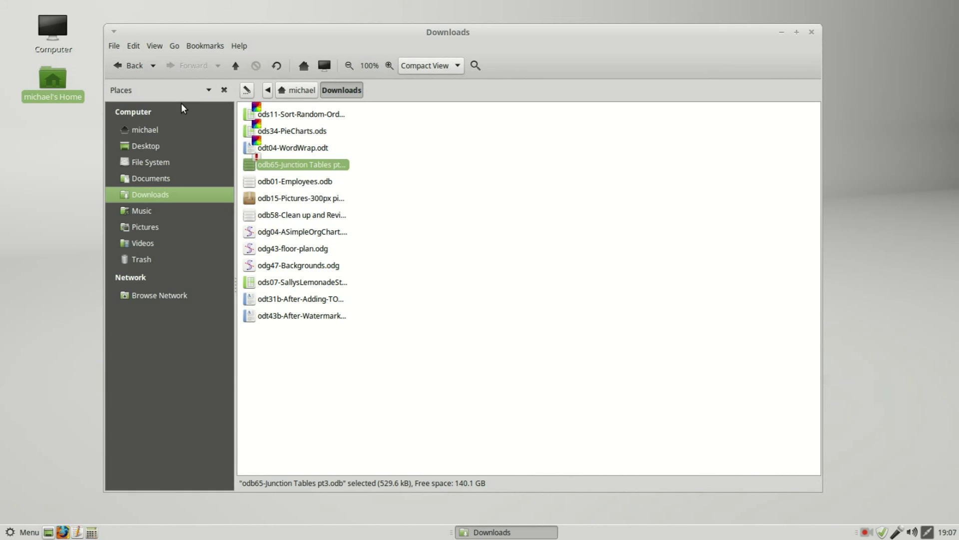
pyautogui.click(154, 178)
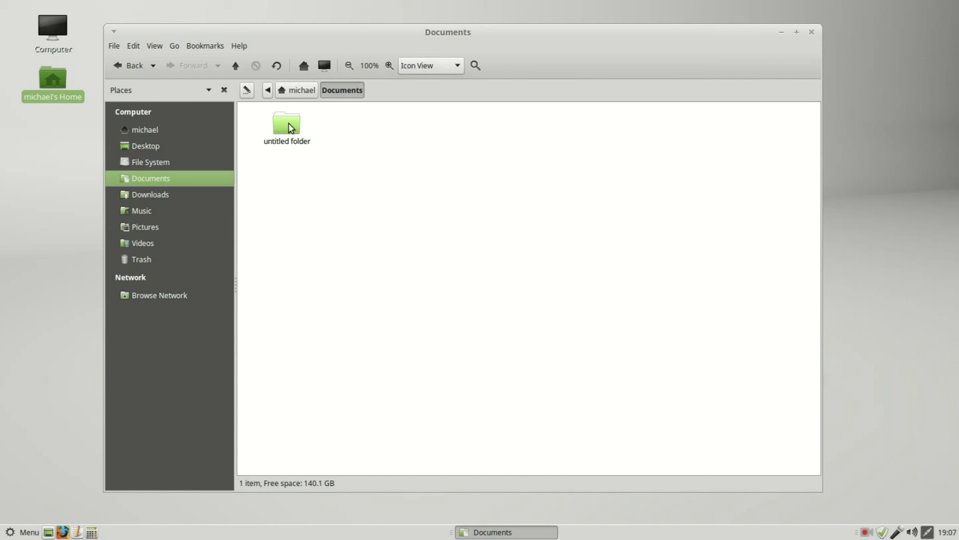
# - Start renaming the untitled folder, typing 'testing' and then cancelling with Escape
pyautogui.rightClick(291, 126)
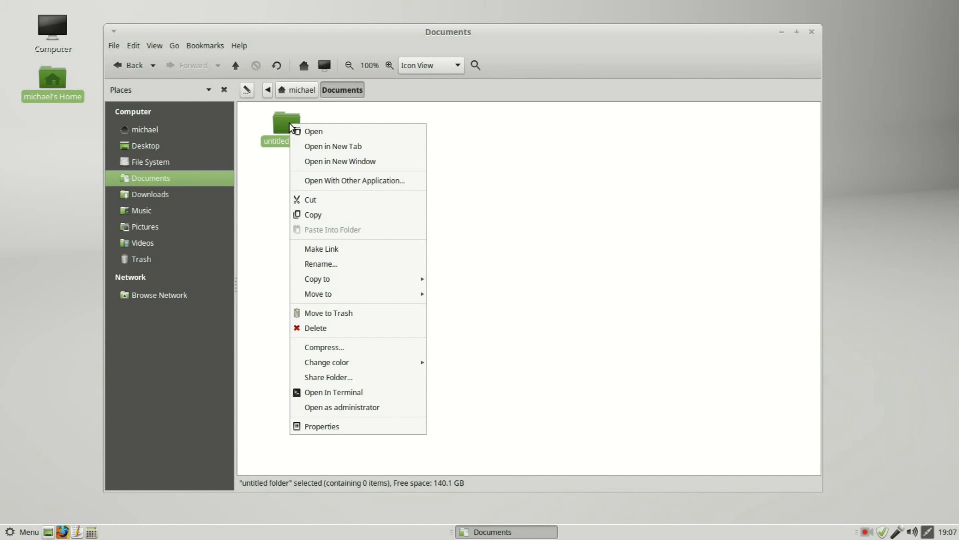
pyautogui.click(323, 265)
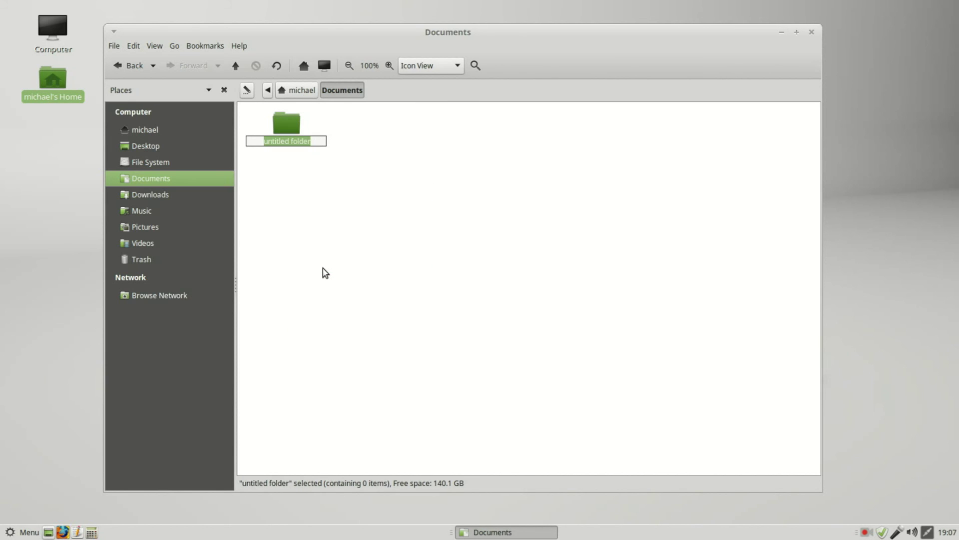
pyautogui.write('testing')
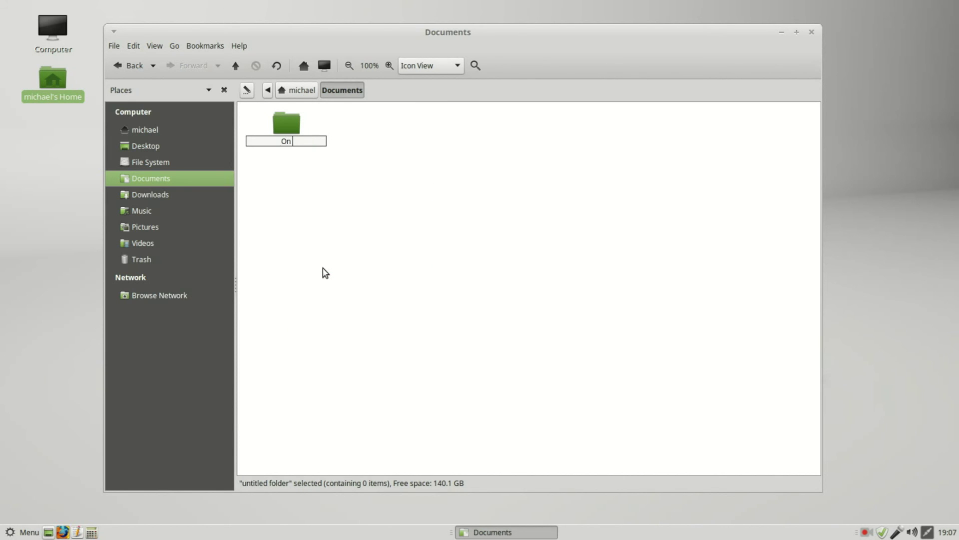
pyautogui.press('Escape')
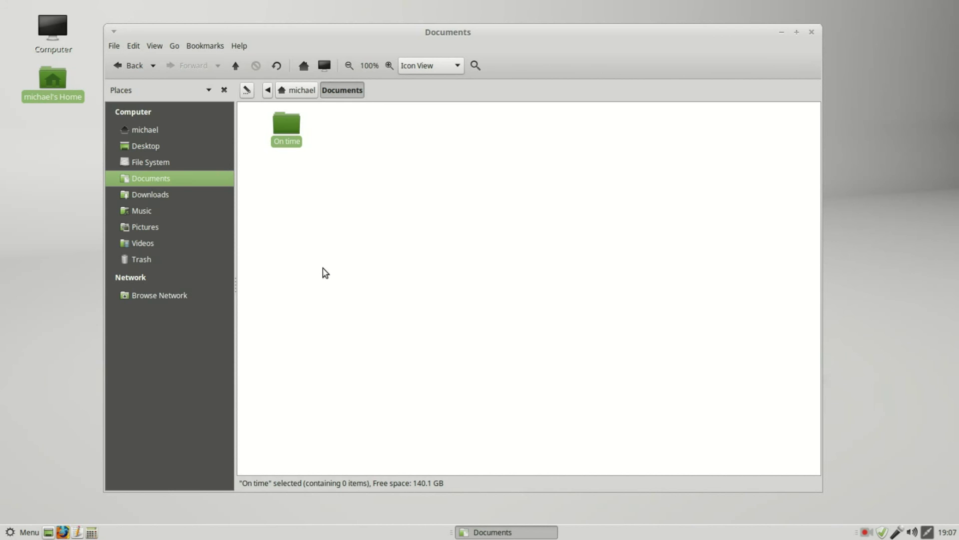
# - Create two new folders named 'May be late' and 'NEEDS ATTENTION'
pyautogui.rightClick(359, 166)
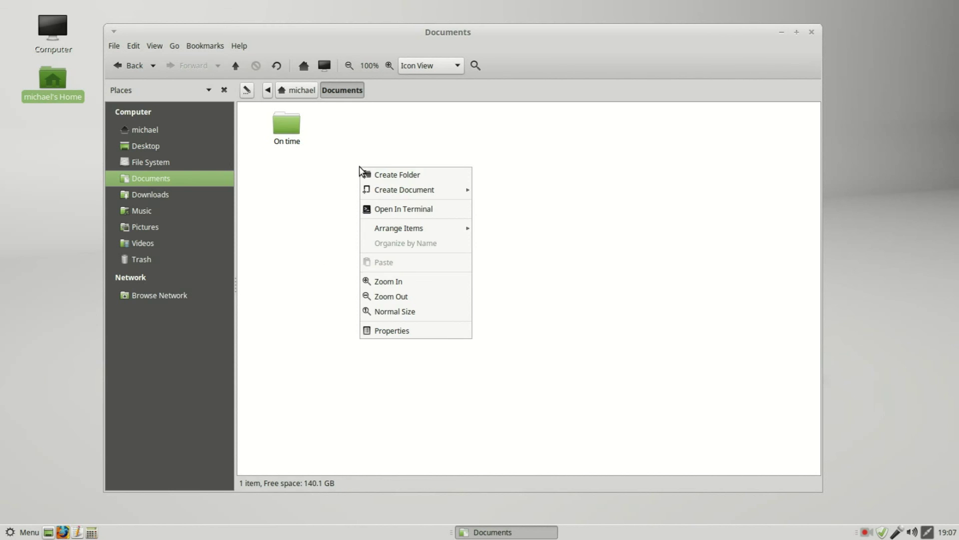
pyautogui.click(396, 174)
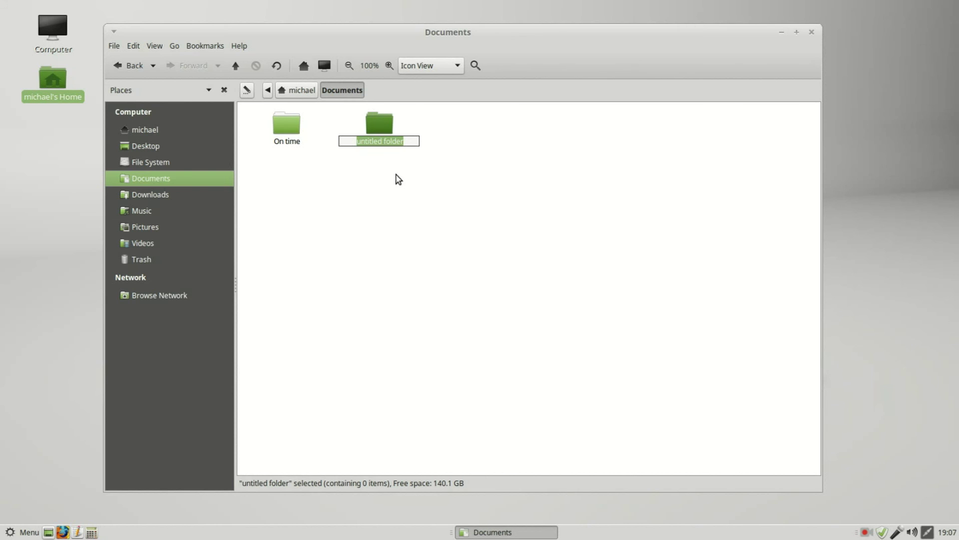
pyautogui.write('May be la')
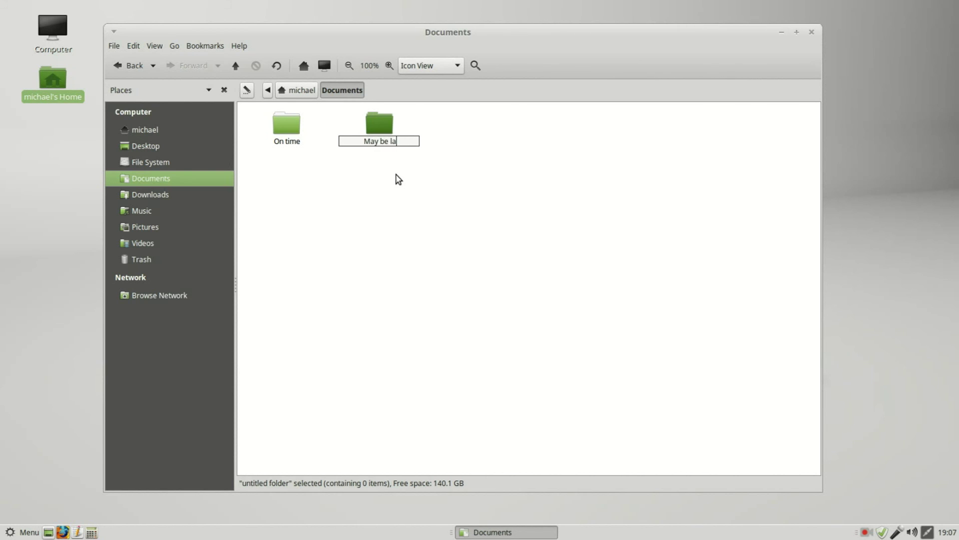
pyautogui.write('te')
pyautogui.press('Return')
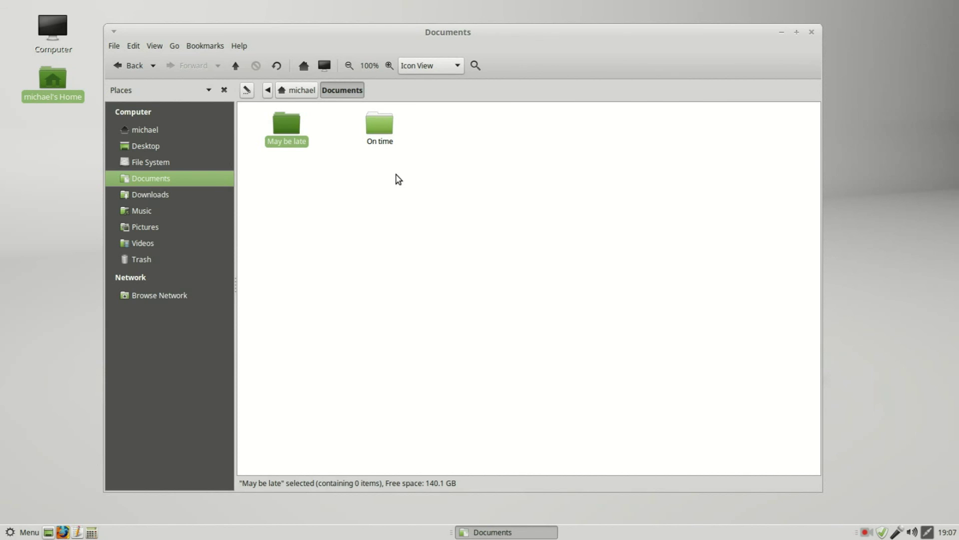
pyautogui.rightClick(398, 179)
pyautogui.click(413, 183)
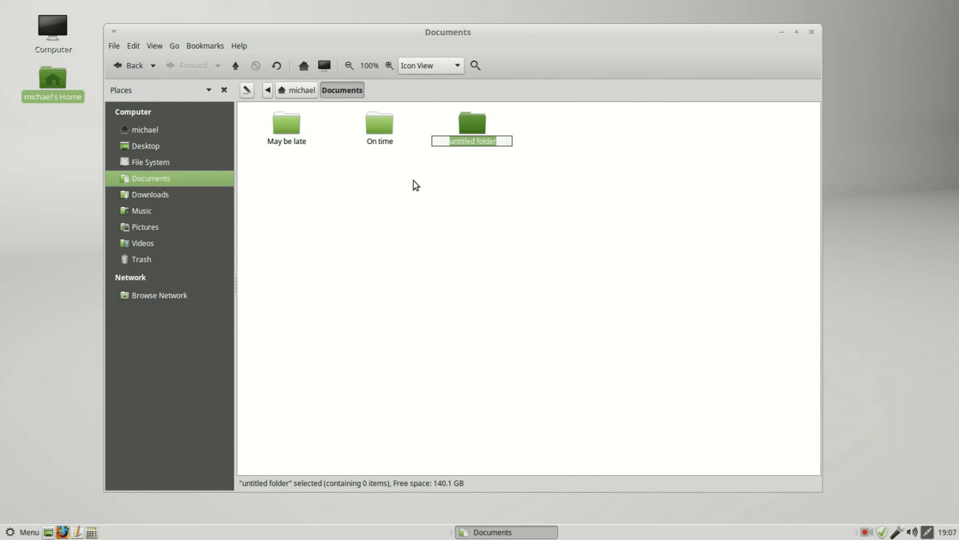
pyautogui.write('Nee')
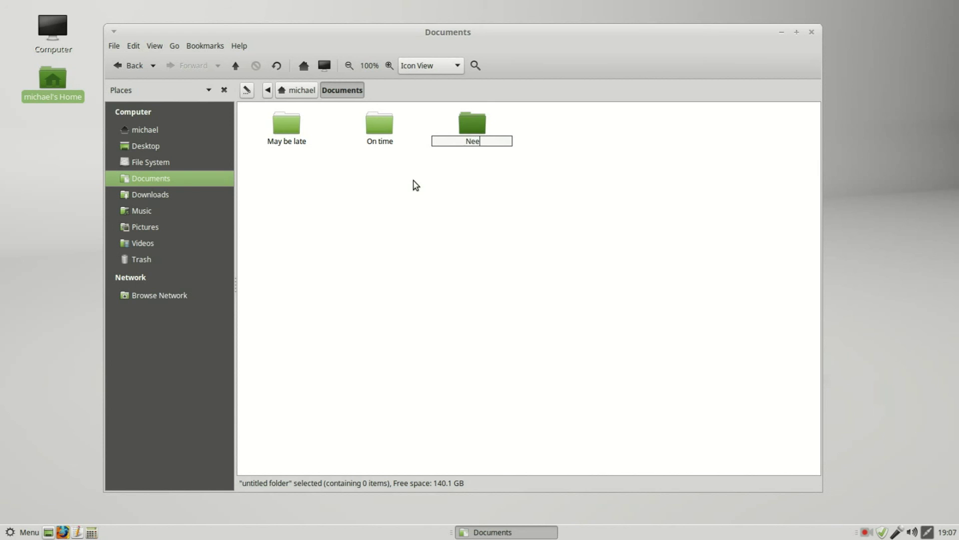
pyautogui.press('BackSpace')
pyautogui.press('BackSpace')
pyautogui.press('BackSpace')
pyautogui.write('NEEDS ATTENTION')
pyautogui.press('Return')
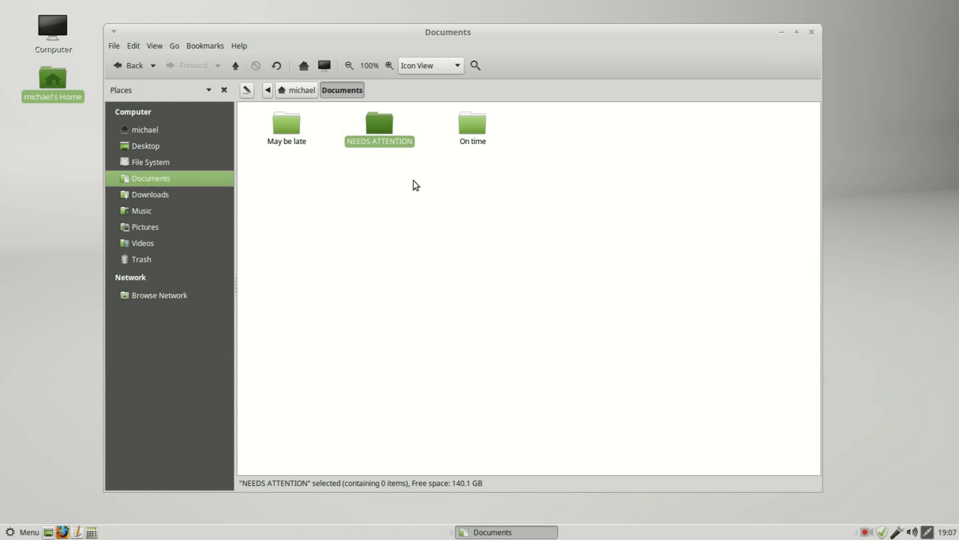
# - Change the NEEDS ATTENTION folder's colour to Red
pyautogui.click(415, 160)
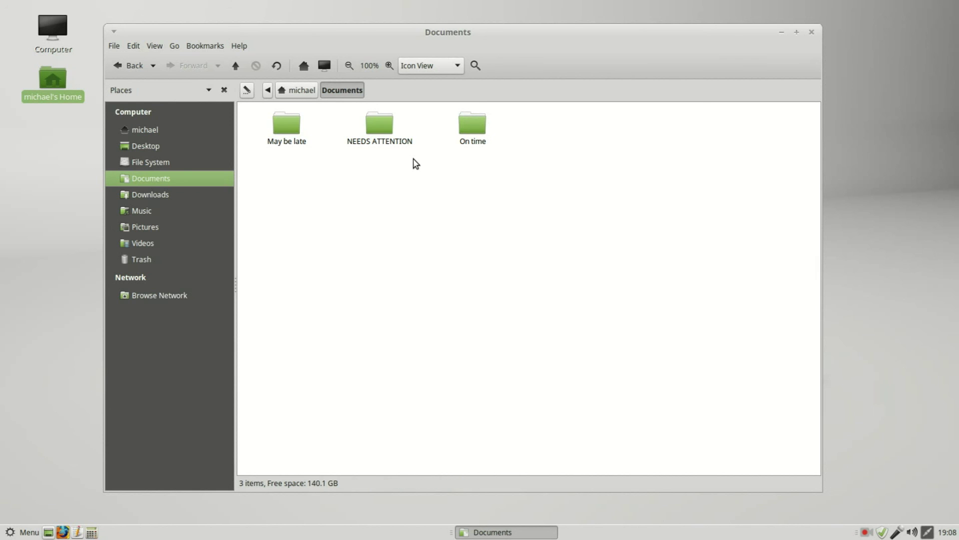
pyautogui.rightClick(385, 131)
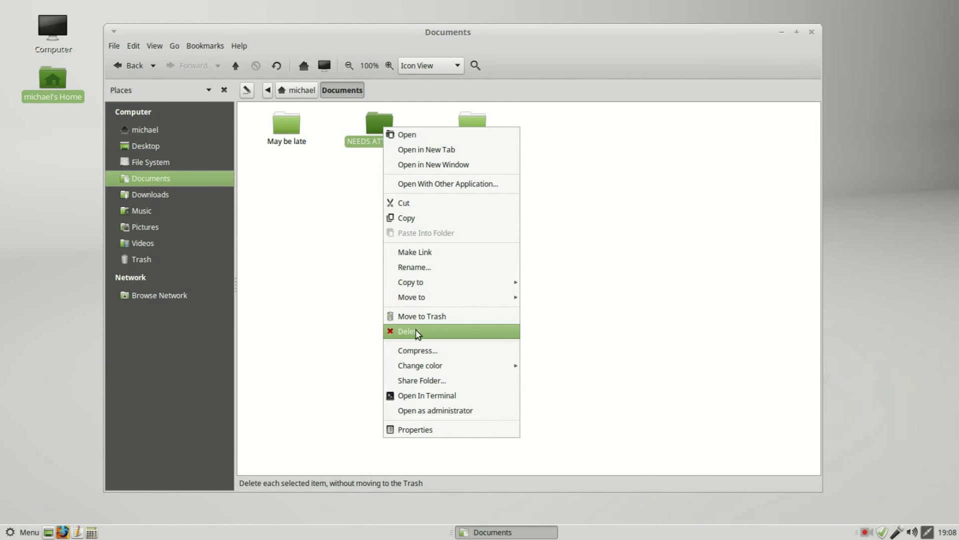
pyautogui.moveTo(431, 368)
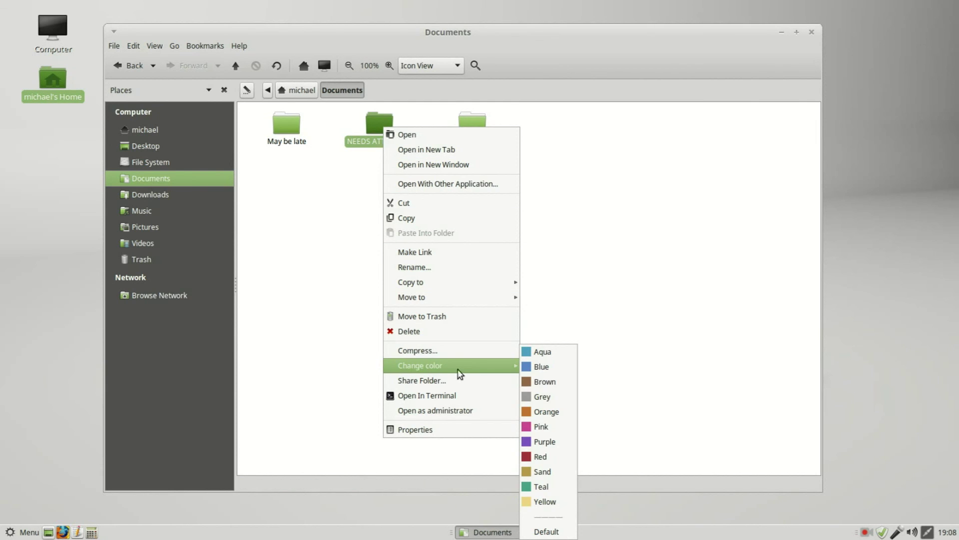
pyautogui.click(540, 457)
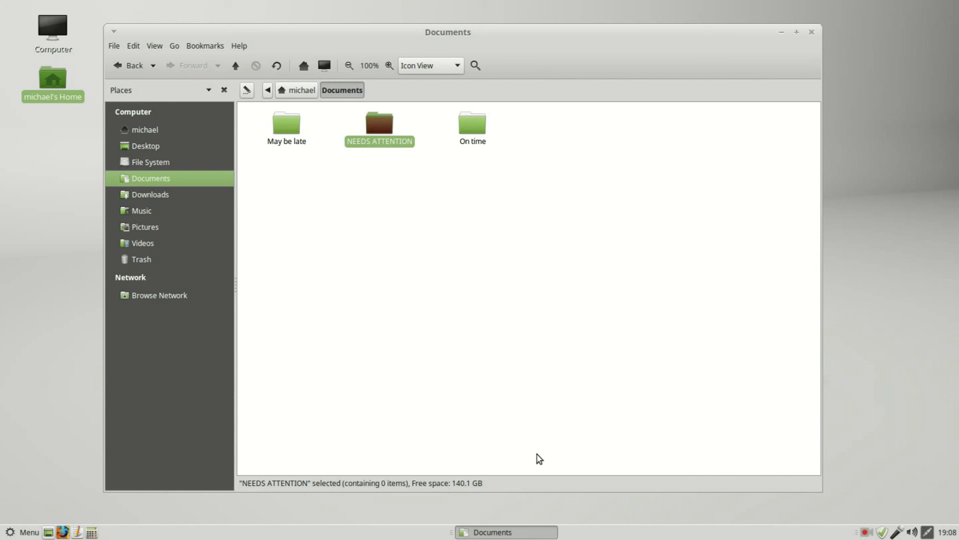
pyautogui.click(476, 127)
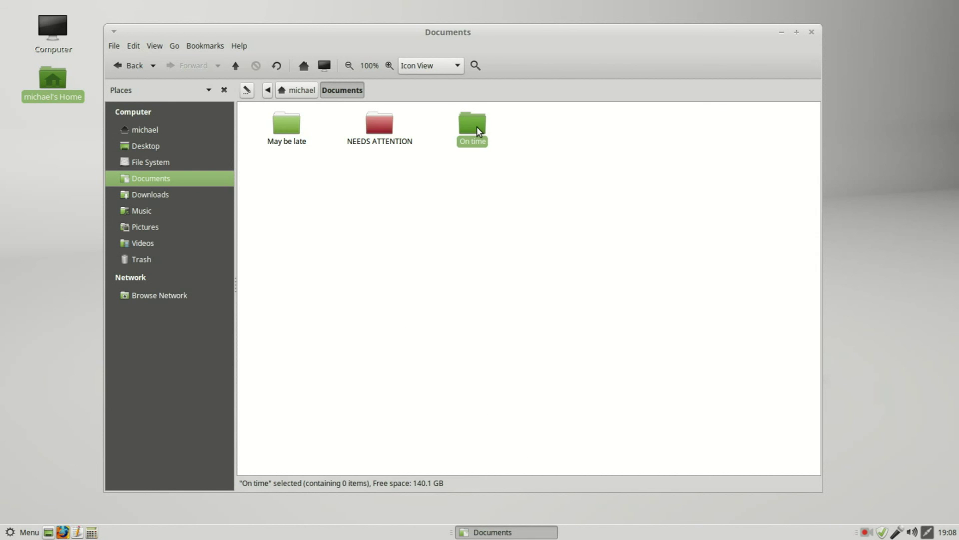
# - Change the May be late folder's colour to Yellow
pyautogui.rightClick(286, 131)
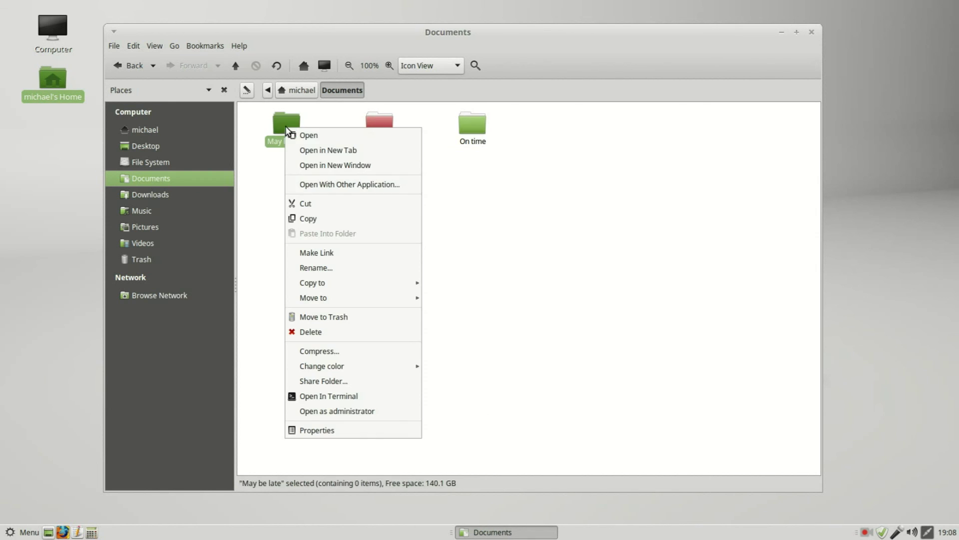
pyautogui.moveTo(379, 364)
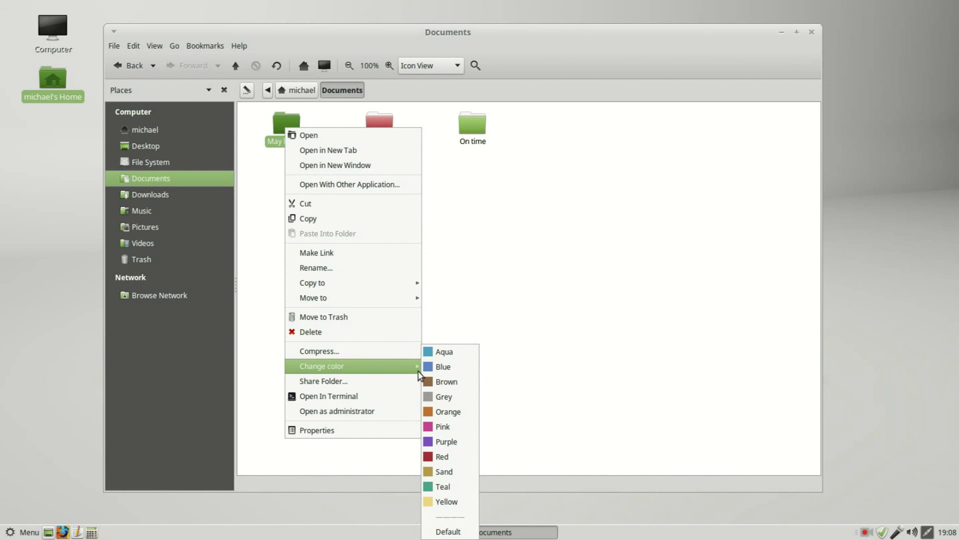
pyautogui.click(438, 502)
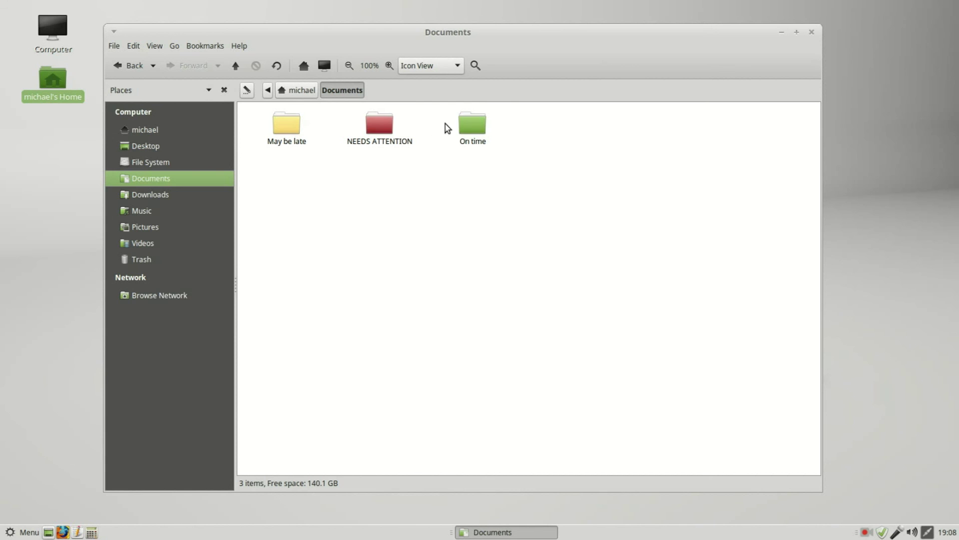
pyautogui.click(288, 127)
pyautogui.moveTo(287, 126)
pyautogui.mouseDown()
pyautogui.moveTo(528, 128)
pyautogui.moveTo(287, 127)
pyautogui.mouseUp()
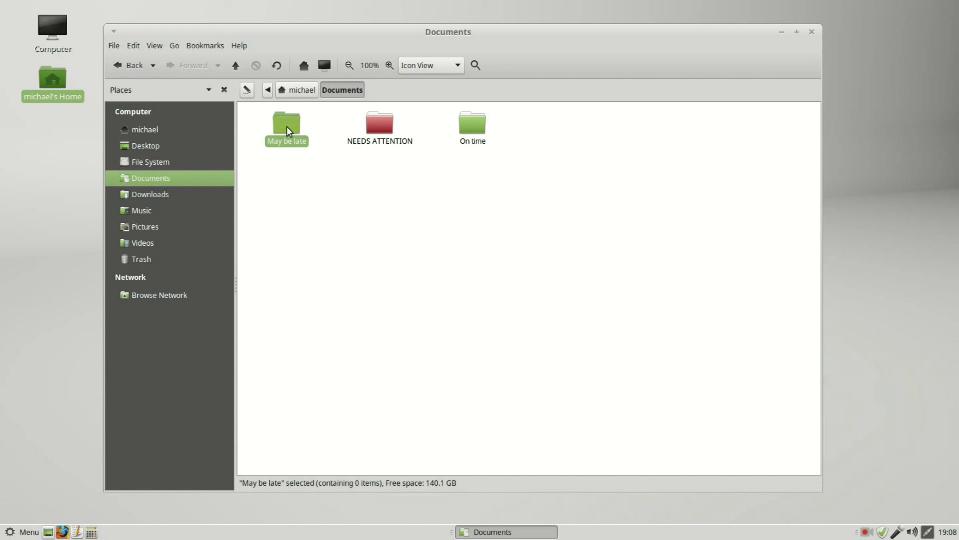
# - Set View > Arrange Items to Manually
pyautogui.click(160, 46)
pyautogui.moveTo(195, 210)
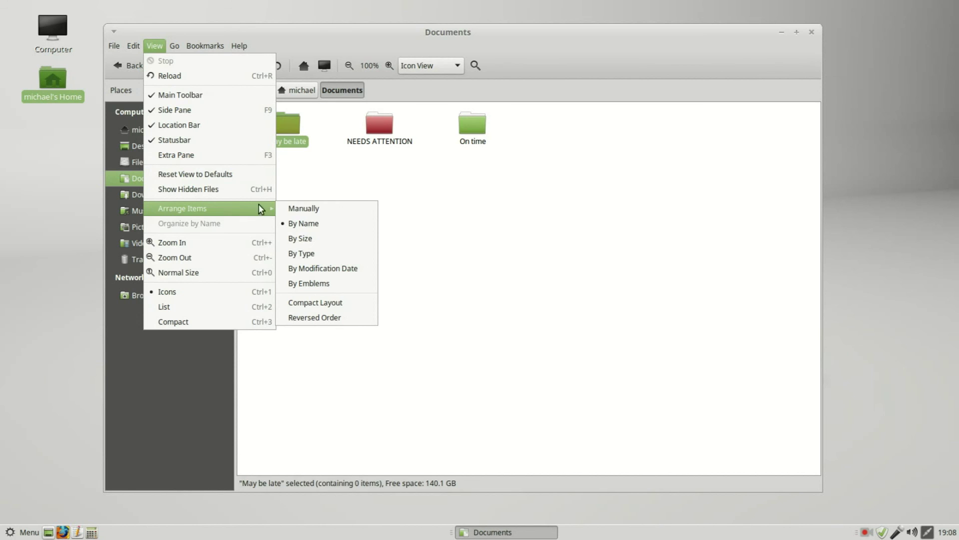
pyautogui.click(300, 209)
# - Drag the folders into the order On time, May be late, NEEDS ATTENTION
pyautogui.click(308, 195)
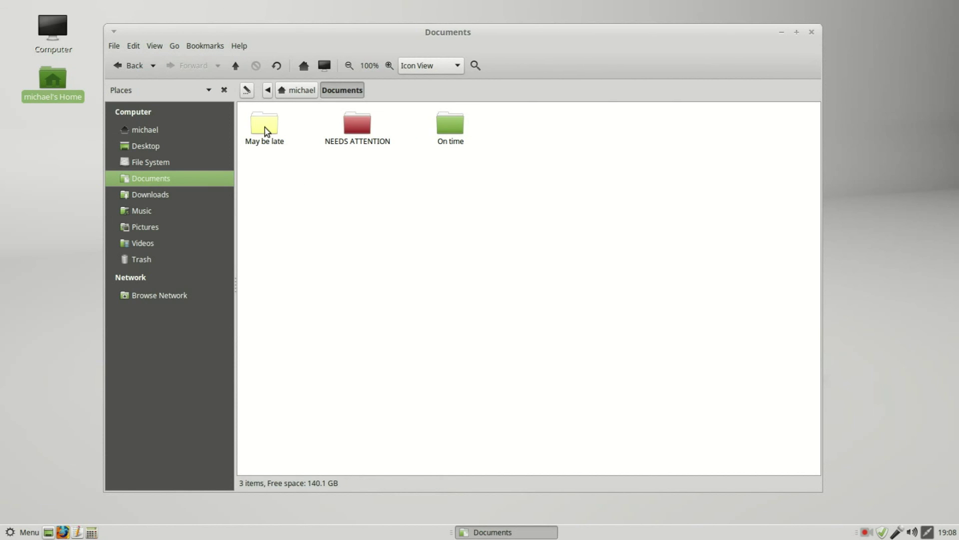
pyautogui.moveTo(265, 128); pyautogui.dragTo(529, 128)
pyautogui.moveTo(449, 125); pyautogui.dragTo(268, 122)
pyautogui.moveTo(357, 125); pyautogui.dragTo(417, 125)
pyautogui.moveTo(522, 128); pyautogui.dragTo(413, 142)
pyautogui.click(435, 171)
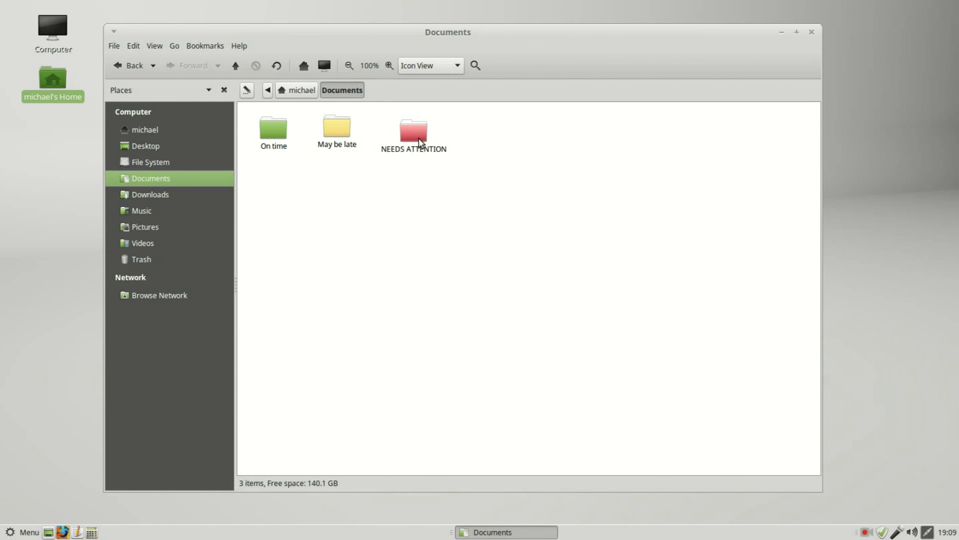
# - Show the Emblems side pane, drag Art onto May be late and Danger onto NEEDS ATTENTION
pyautogui.click(189, 92)
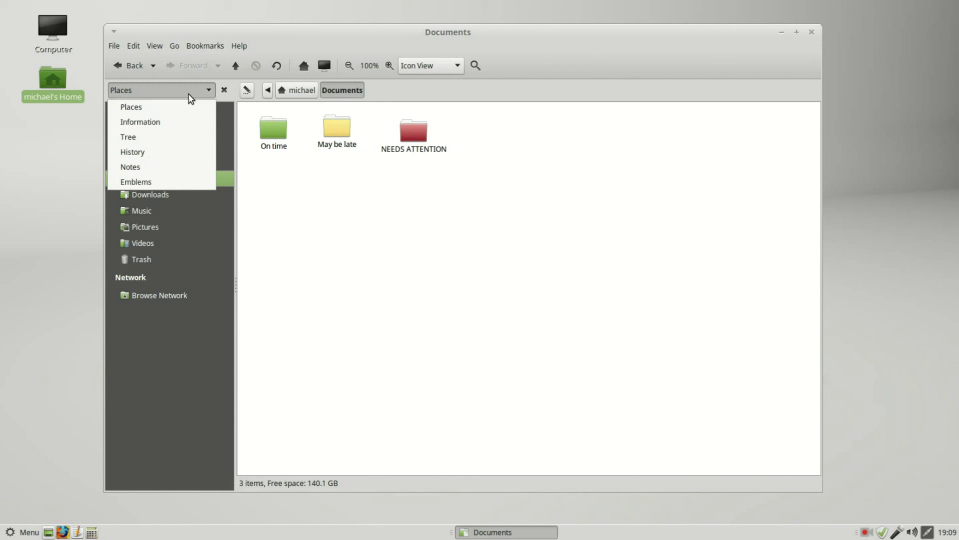
pyautogui.click(158, 182)
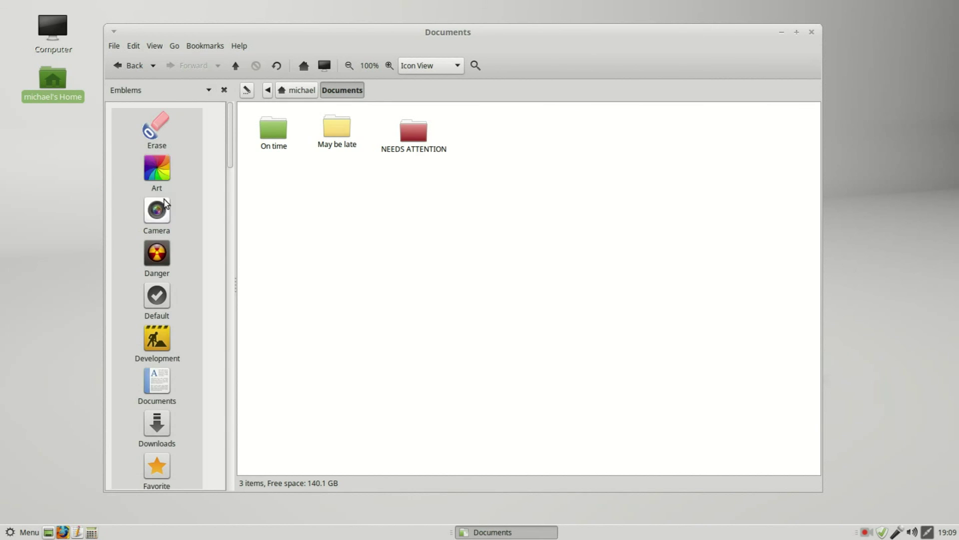
pyautogui.moveTo(158, 173); pyautogui.dragTo(344, 119)
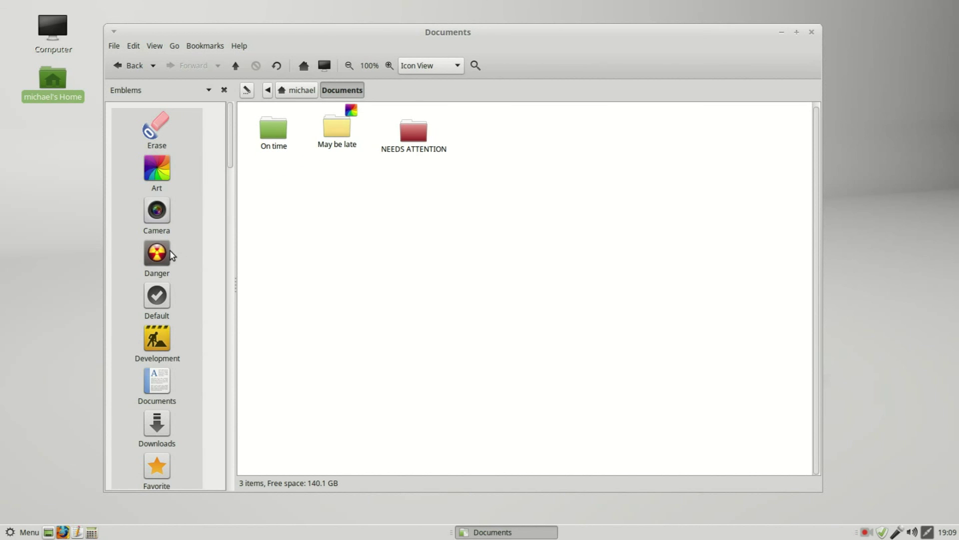
pyautogui.moveTo(157, 259); pyautogui.dragTo(420, 143)
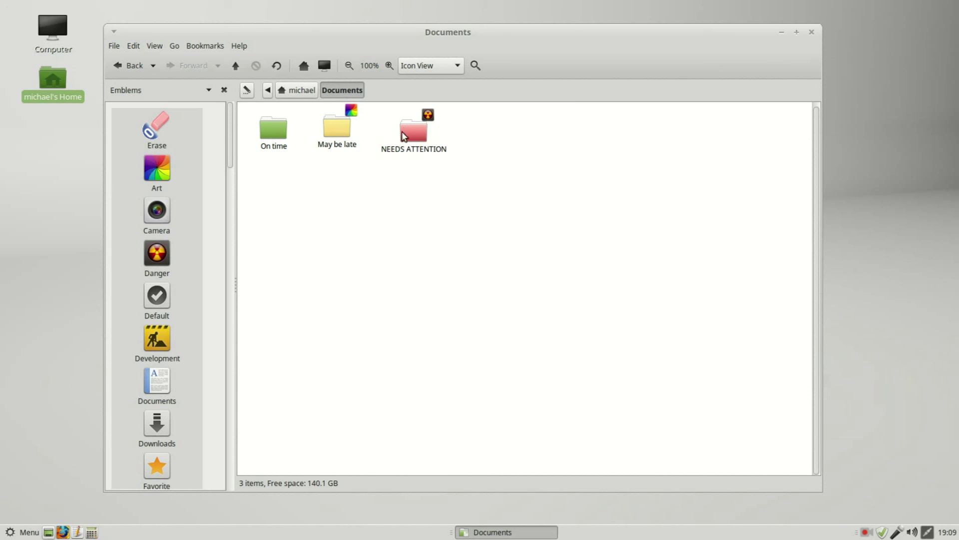